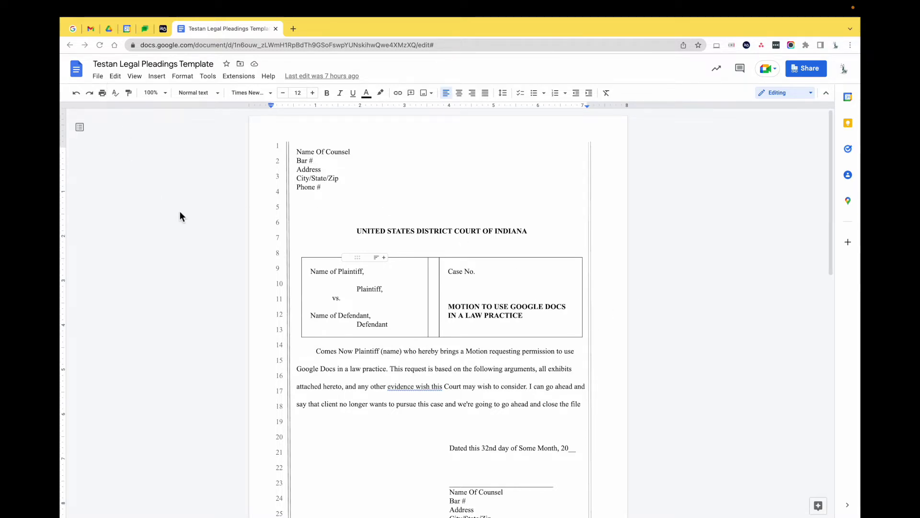
- In Google Drive, view the Legal Pretrial Order Statement Template from My Drive, close it, and return to the Testan Legal Pleadings Template
{"action": "left_click", "coordinate": [110, 30]}
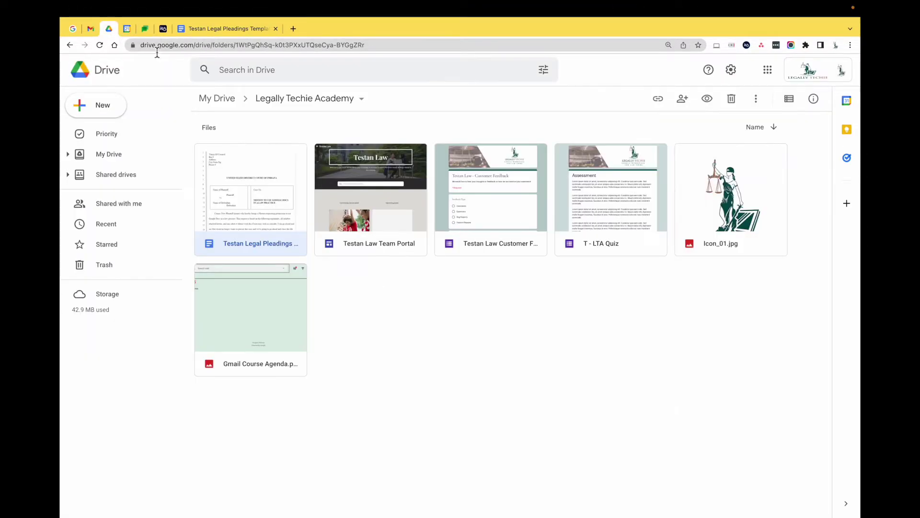
{"action": "left_click", "coordinate": [224, 106]}
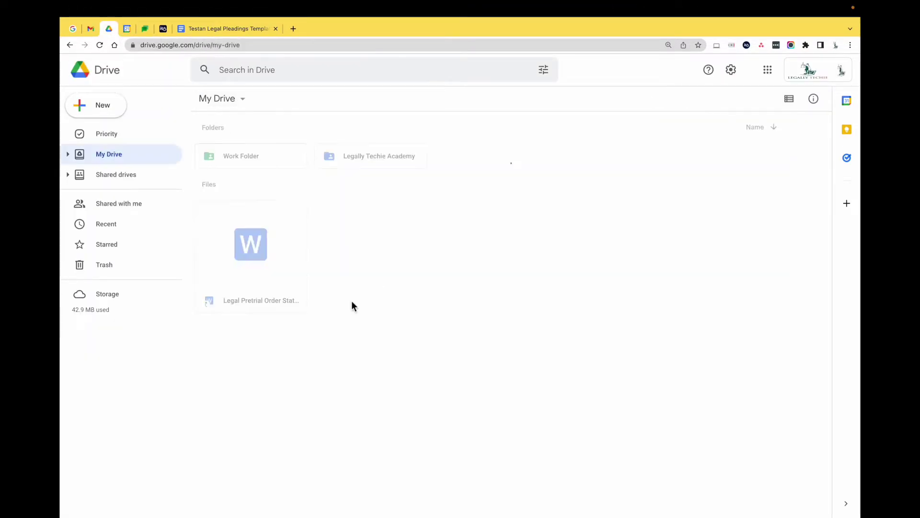
{"action": "double_click", "coordinate": [271, 265]}
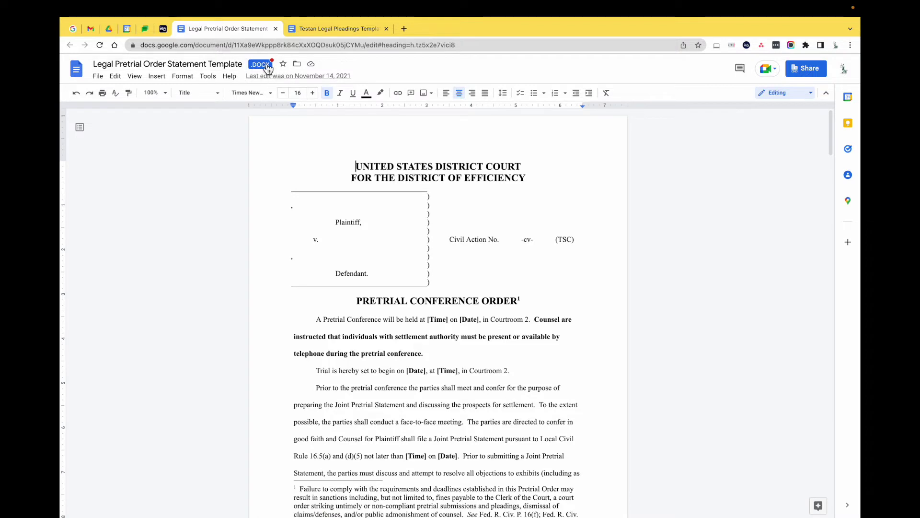
{"action": "left_click", "coordinate": [275, 29]}
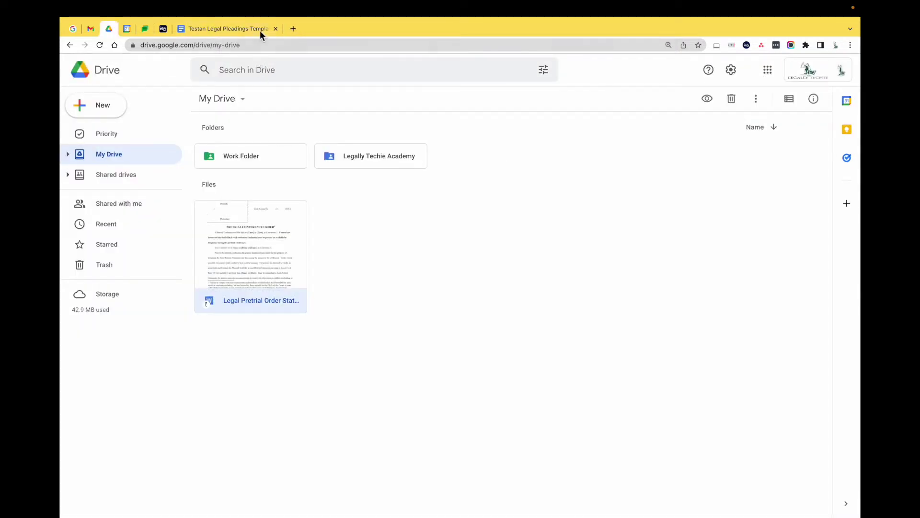
{"action": "left_click", "coordinate": [259, 30]}
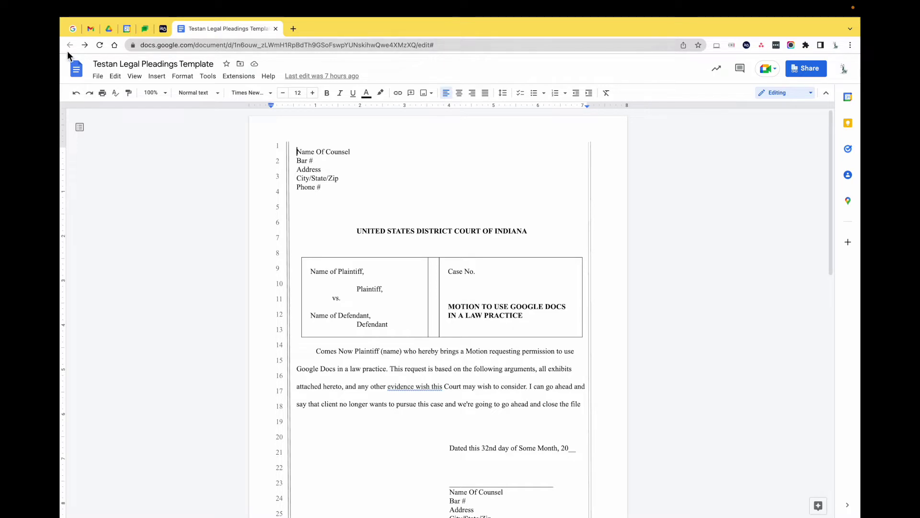
- Examine the attachment formats offered for emailing this file, and cancel without sending
{"action": "left_click", "coordinate": [98, 78]}
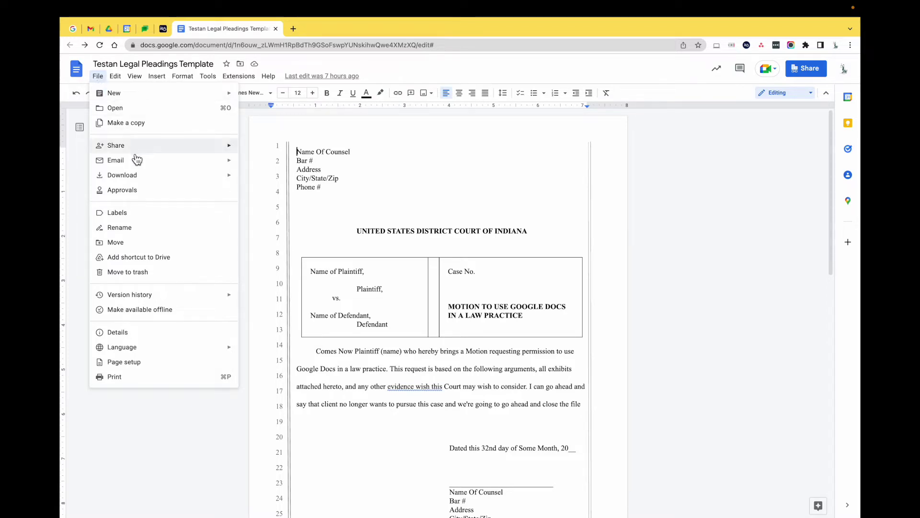
{"action": "mouse_move", "coordinate": [138, 167]}
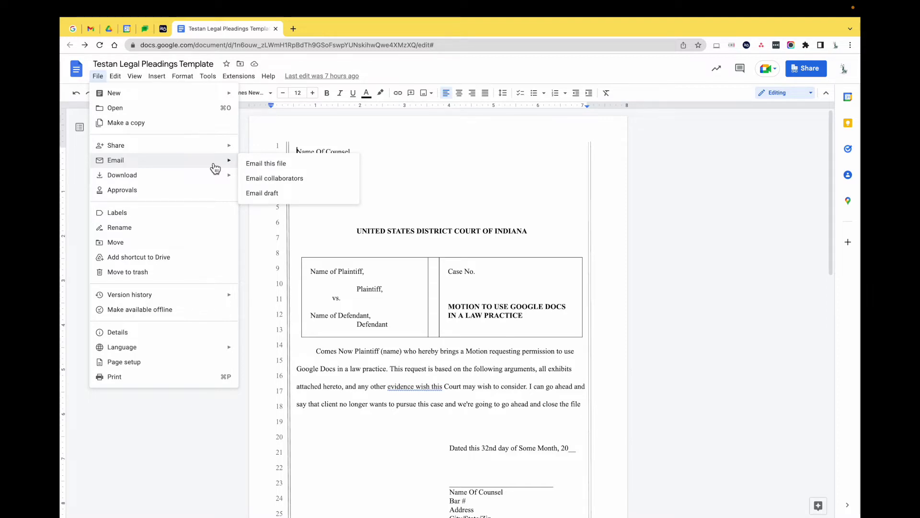
{"action": "left_click", "coordinate": [291, 163]}
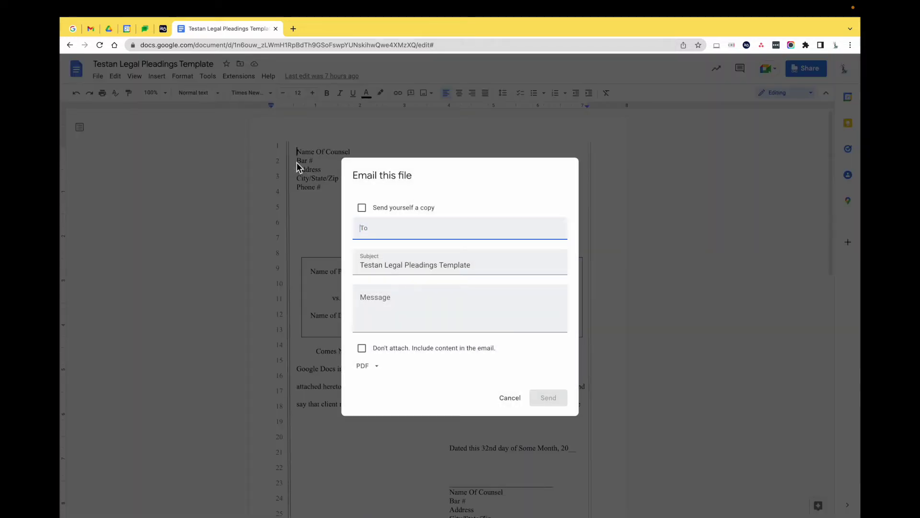
{"action": "left_click", "coordinate": [368, 367]}
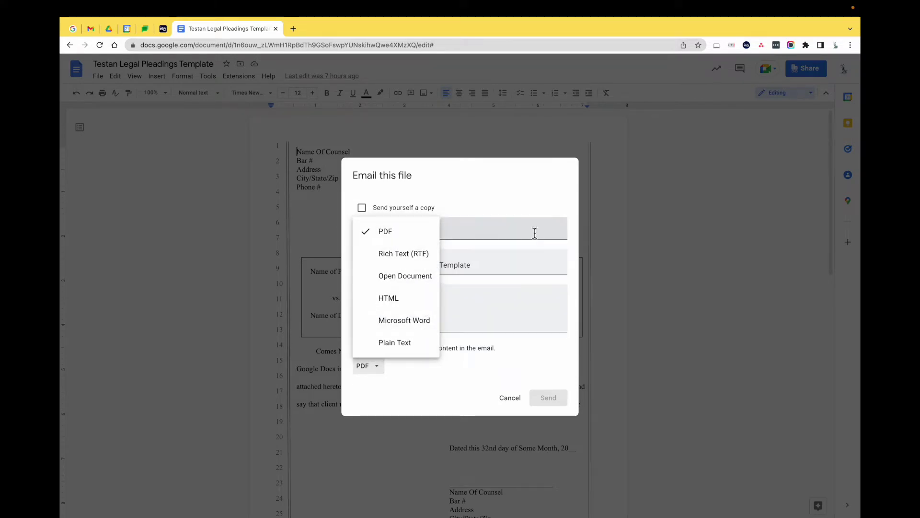
{"action": "left_click", "coordinate": [393, 208]}
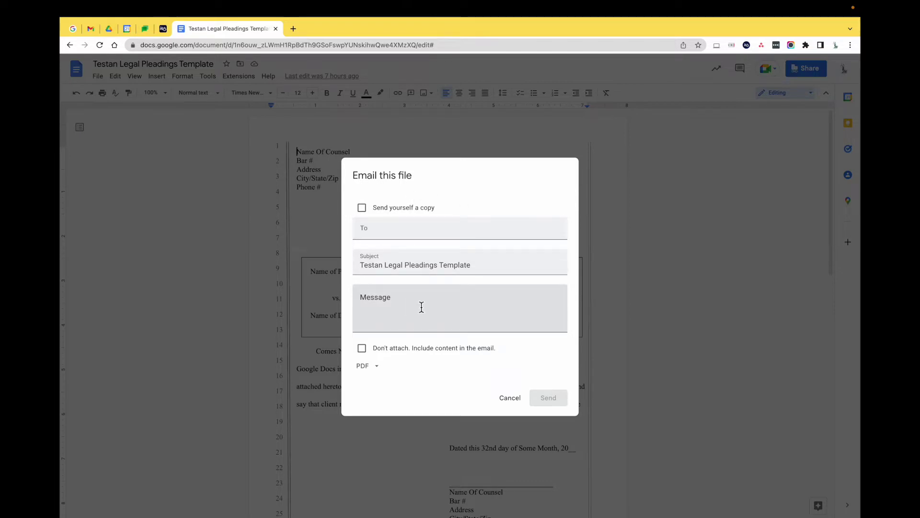
{"action": "left_click", "coordinate": [510, 398]}
- Reopen the form for emailing this file to check its attachment format setting, and dismiss it
{"action": "left_click", "coordinate": [98, 76]}
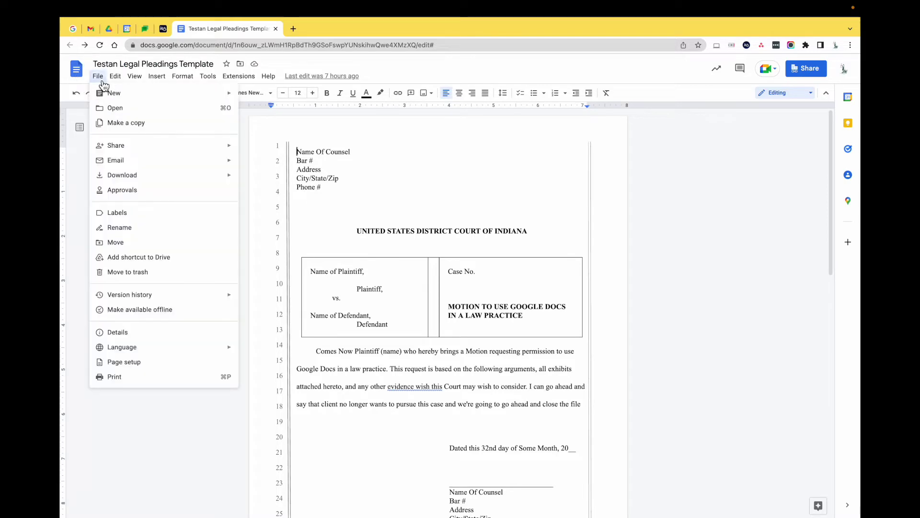
{"action": "mouse_move", "coordinate": [229, 176]}
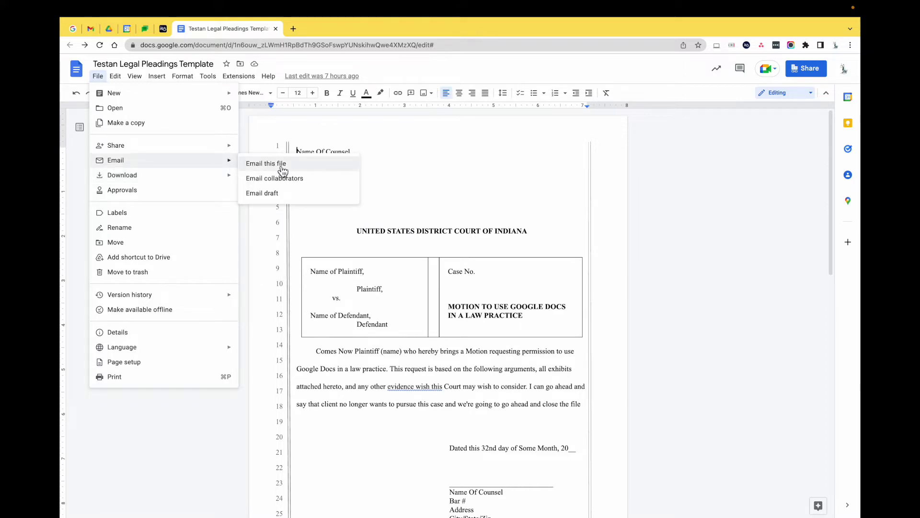
{"action": "left_click", "coordinate": [283, 168]}
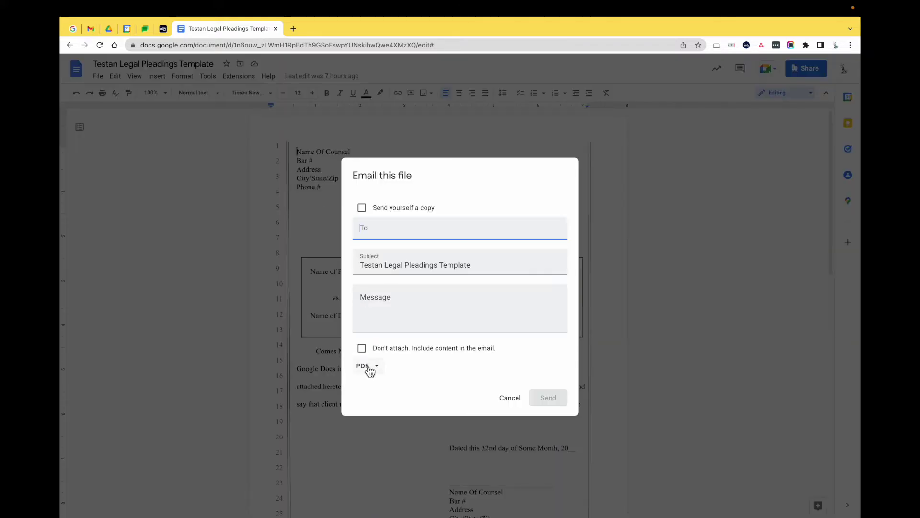
{"action": "left_click", "coordinate": [99, 80]}
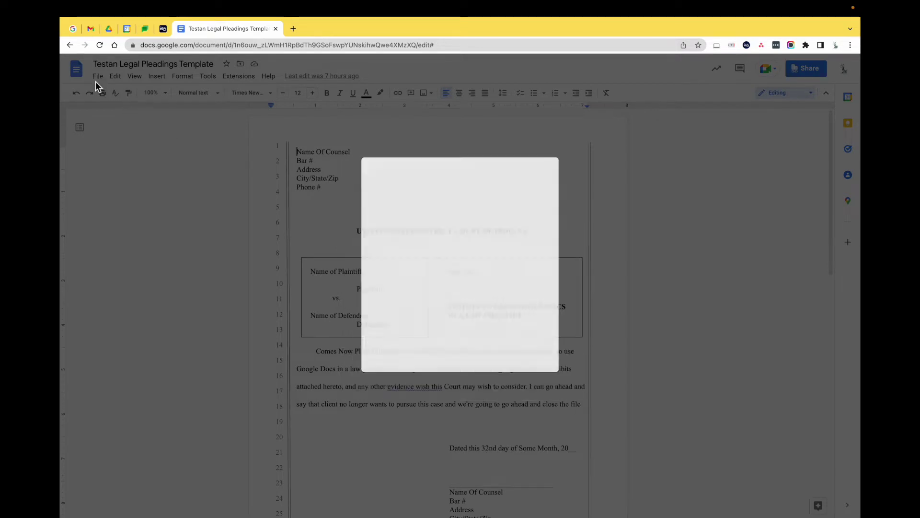
- Show the approvals for the pleadings template
{"action": "left_click", "coordinate": [99, 79]}
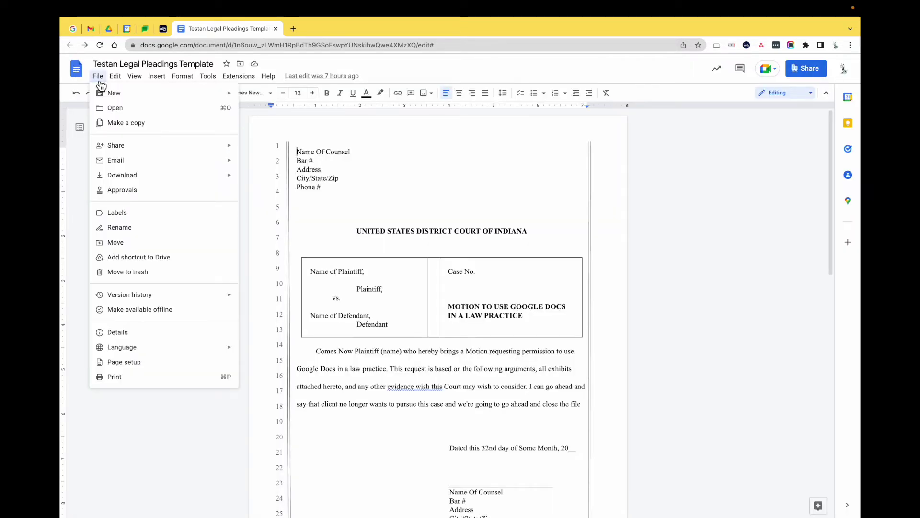
{"action": "mouse_move", "coordinate": [148, 176]}
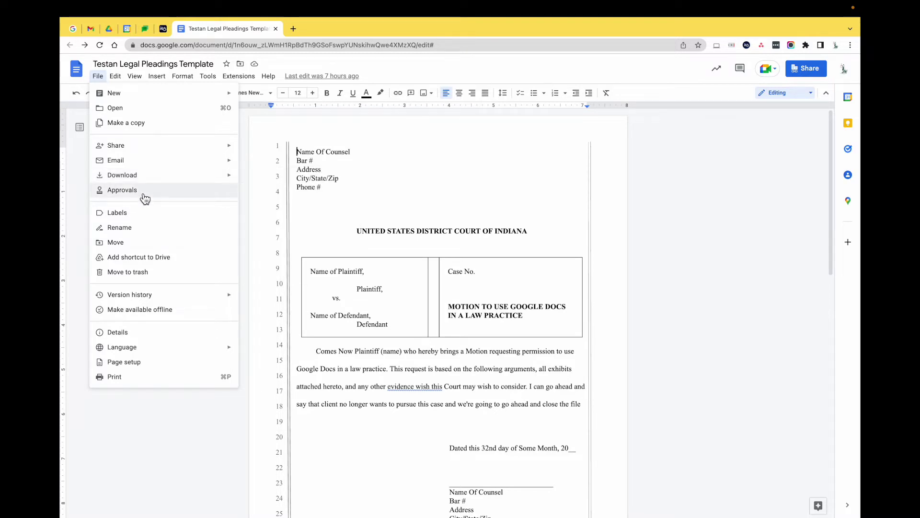
{"action": "left_click", "coordinate": [144, 194]}
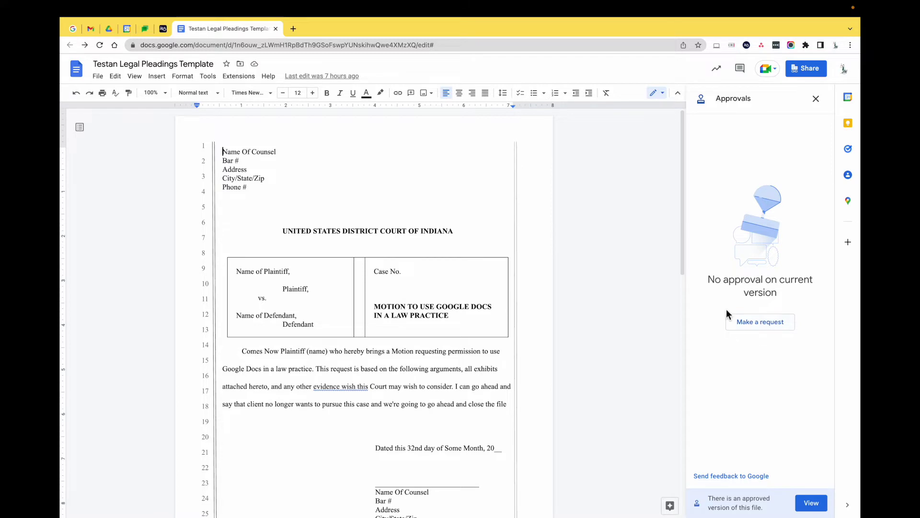
- View the labels that can be applied to the document, and close the labels view without applying one
{"action": "left_click", "coordinate": [98, 79]}
{"action": "mouse_move", "coordinate": [199, 176]}
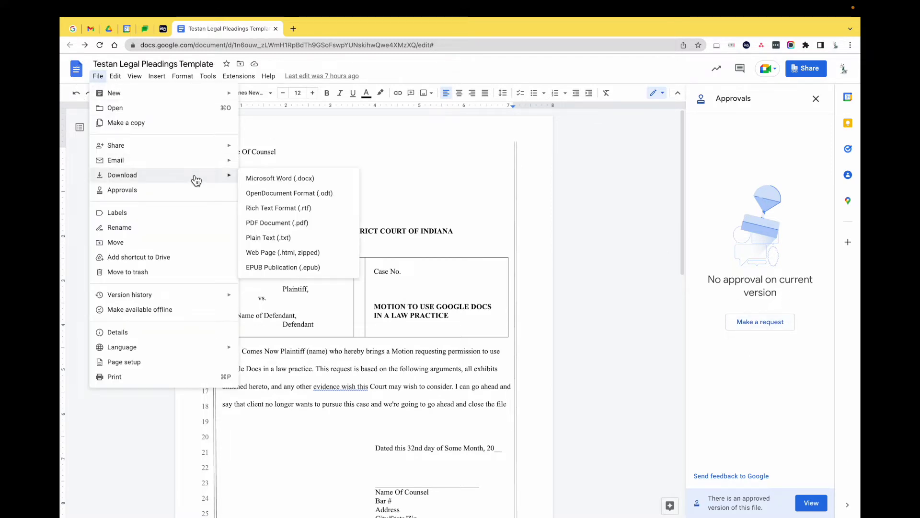
{"action": "left_click", "coordinate": [191, 212]}
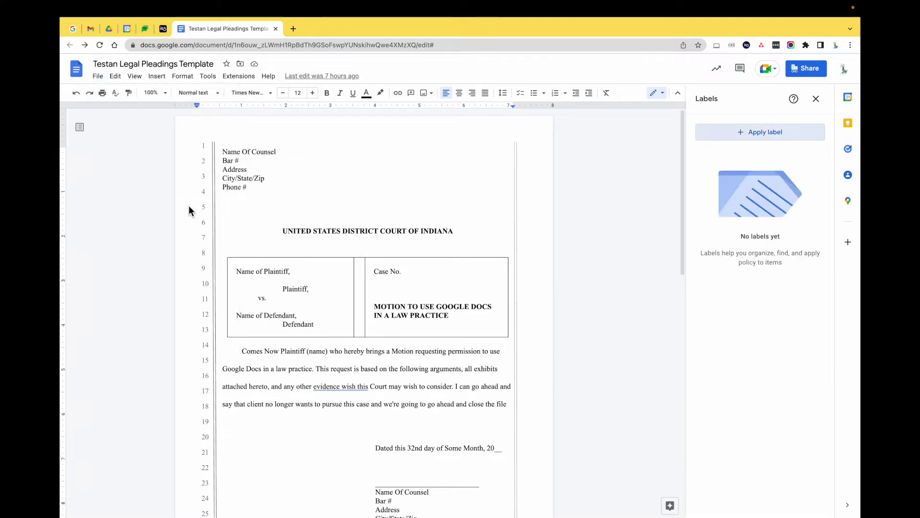
{"action": "left_click", "coordinate": [789, 141]}
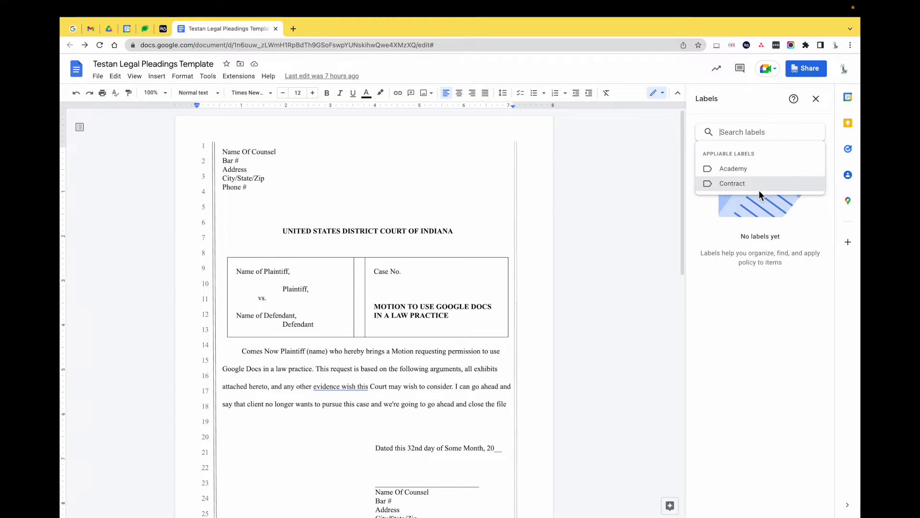
{"action": "left_click", "coordinate": [815, 98]}
- View the document's version history and the options for the current version, and return to the document
{"action": "left_click", "coordinate": [99, 78]}
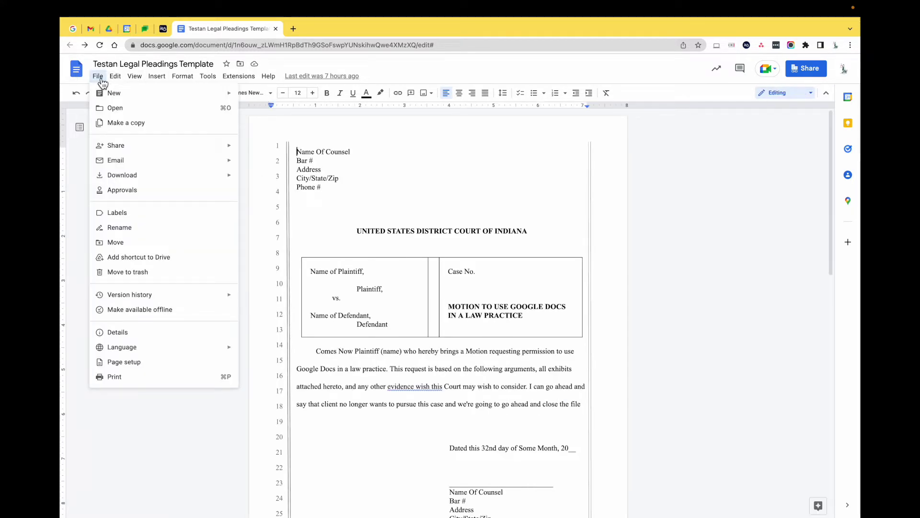
{"action": "mouse_move", "coordinate": [220, 298]}
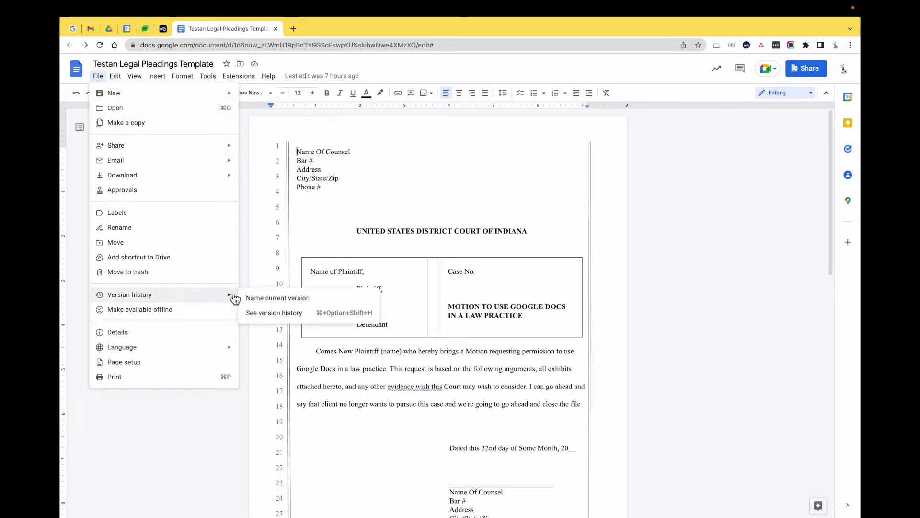
{"action": "left_click", "coordinate": [293, 314]}
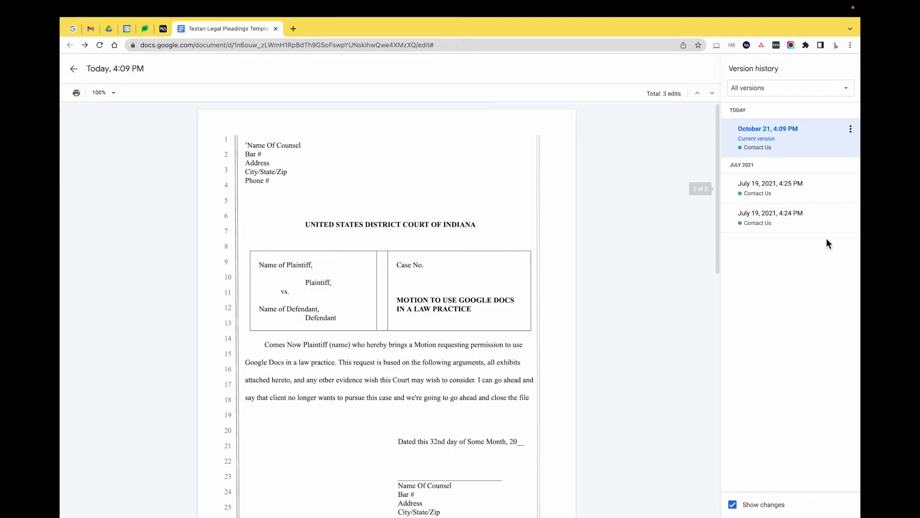
{"action": "left_click", "coordinate": [851, 129]}
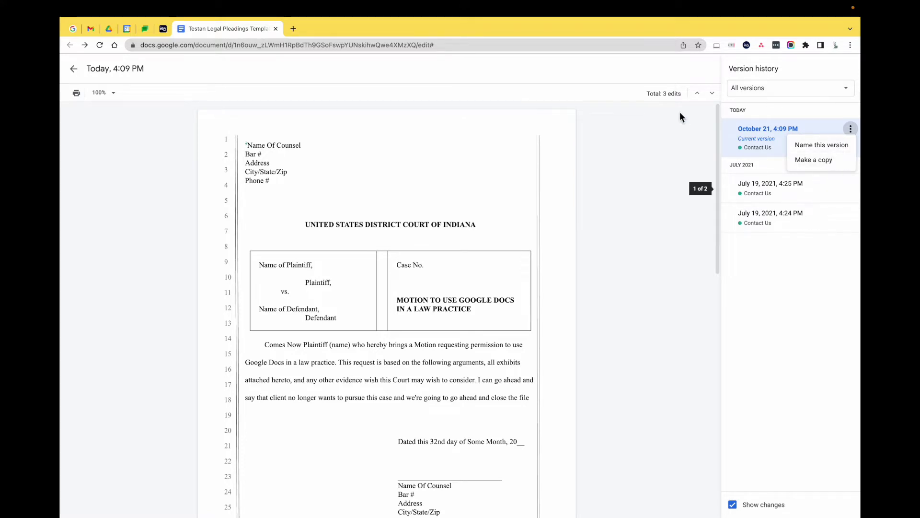
{"action": "left_click", "coordinate": [76, 73]}
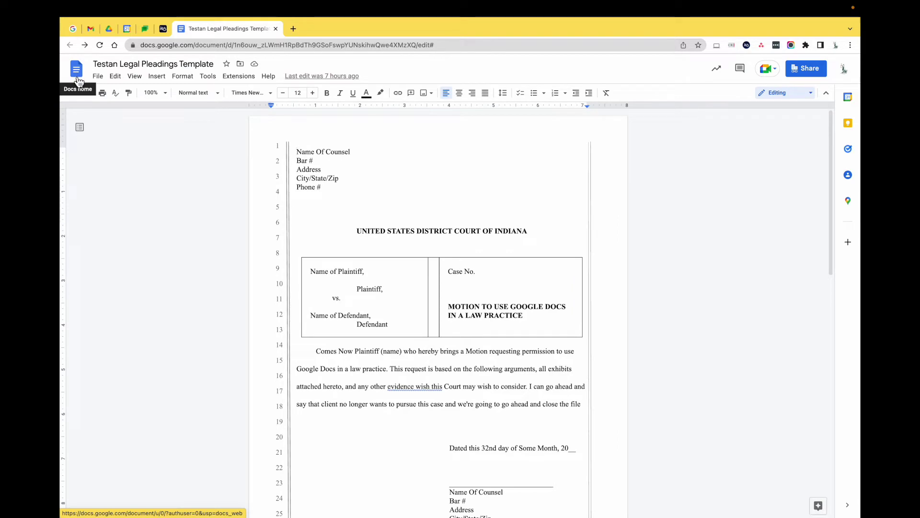
{"action": "left_click", "coordinate": [104, 78]}
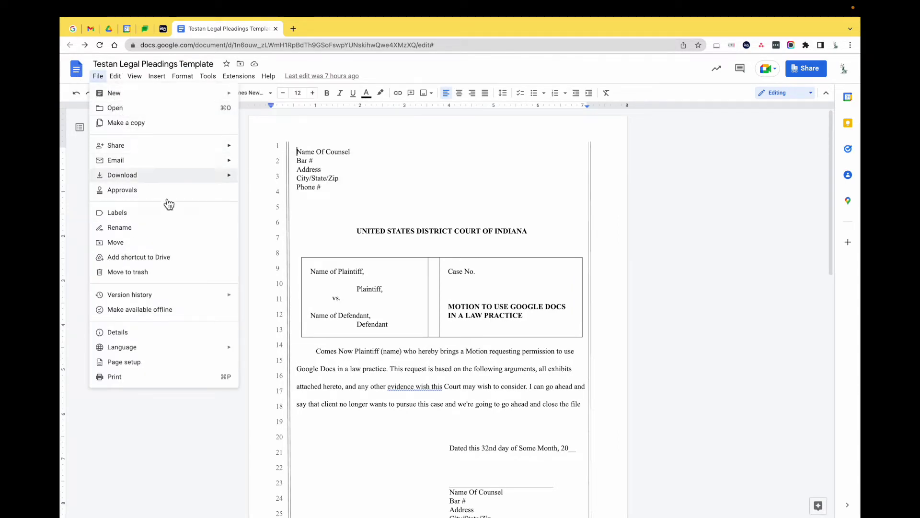
{"action": "mouse_move", "coordinate": [163, 178]}
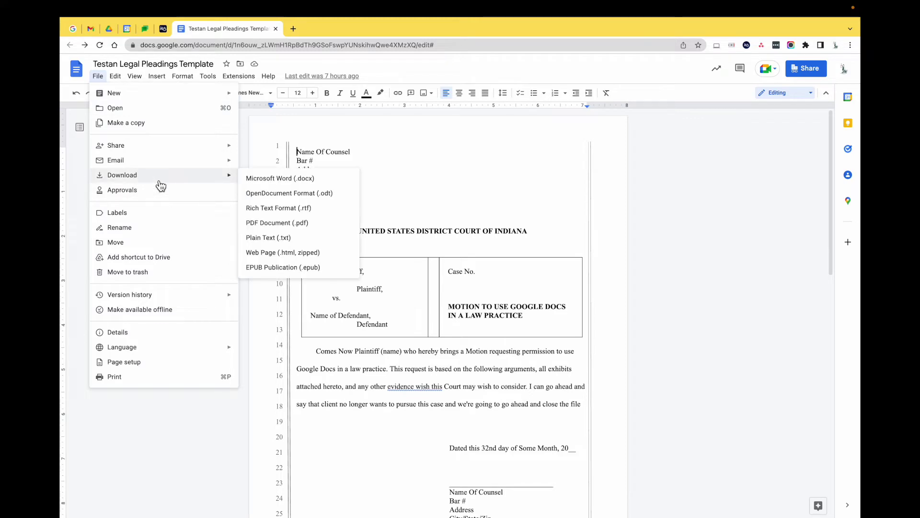
{"action": "mouse_move", "coordinate": [219, 166]}
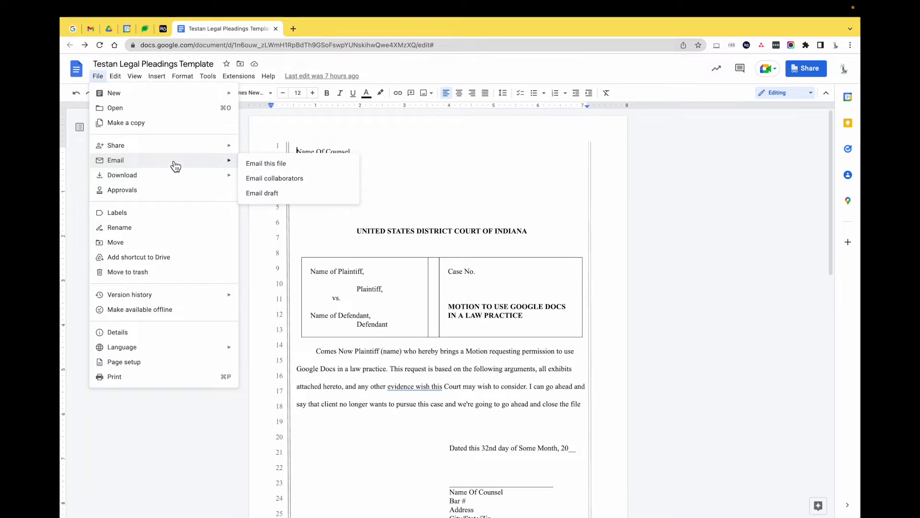
{"action": "mouse_move", "coordinate": [116, 80]}
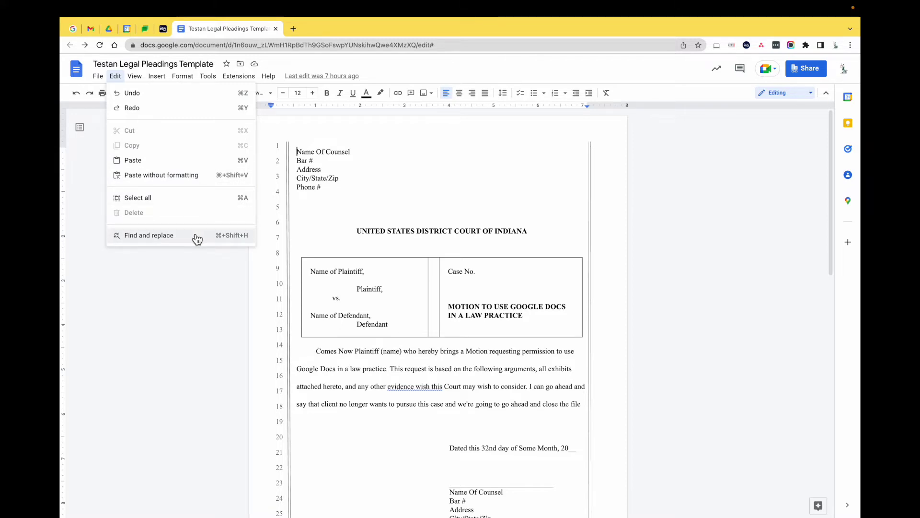
- Switch the document to full screen and look through both pages down to the conclusion and signature block
{"action": "mouse_move", "coordinate": [146, 81]}
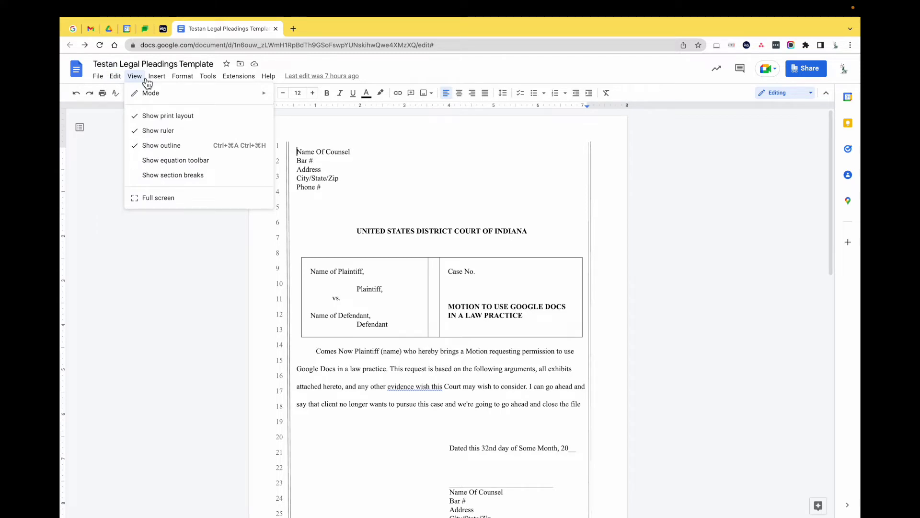
{"action": "left_click", "coordinate": [175, 199]}
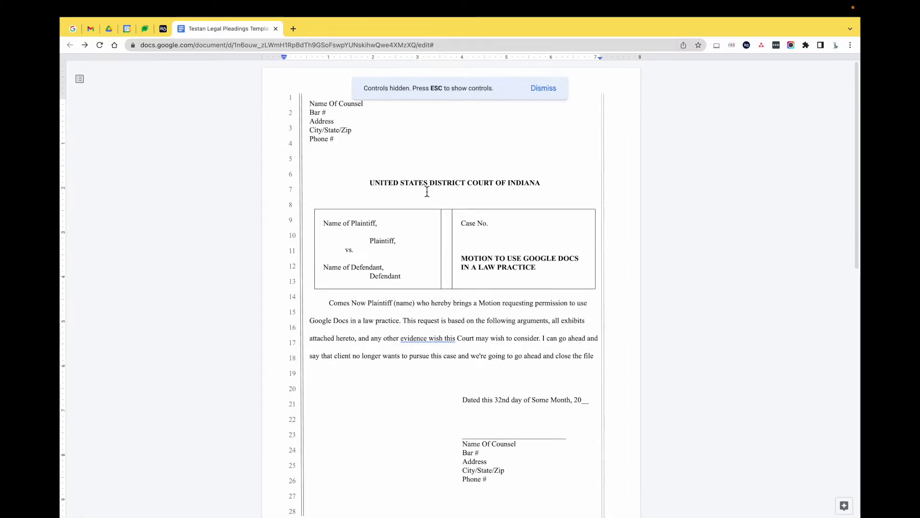
{"action": "scroll", "coordinate": [714, 286], "scroll_direction": "down", "scroll_amount": 2}
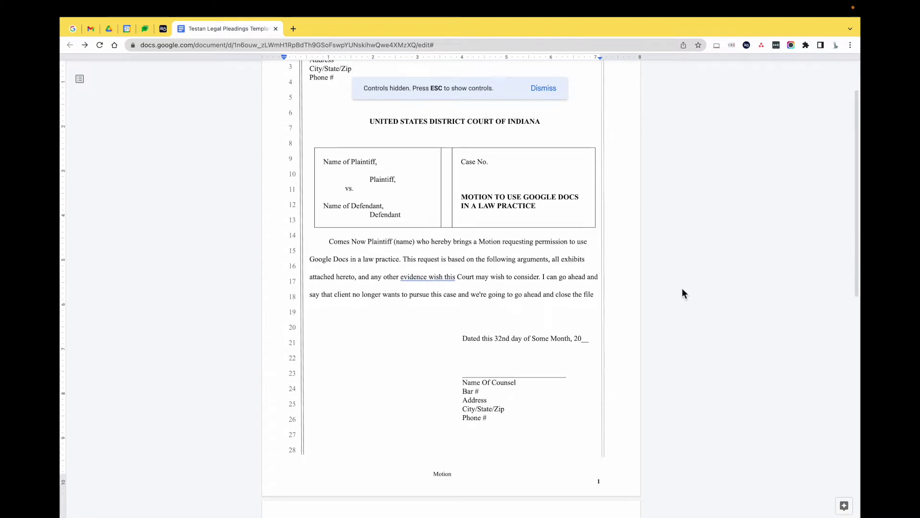
{"action": "scroll", "coordinate": [653, 257], "scroll_direction": "up", "scroll_amount": 2}
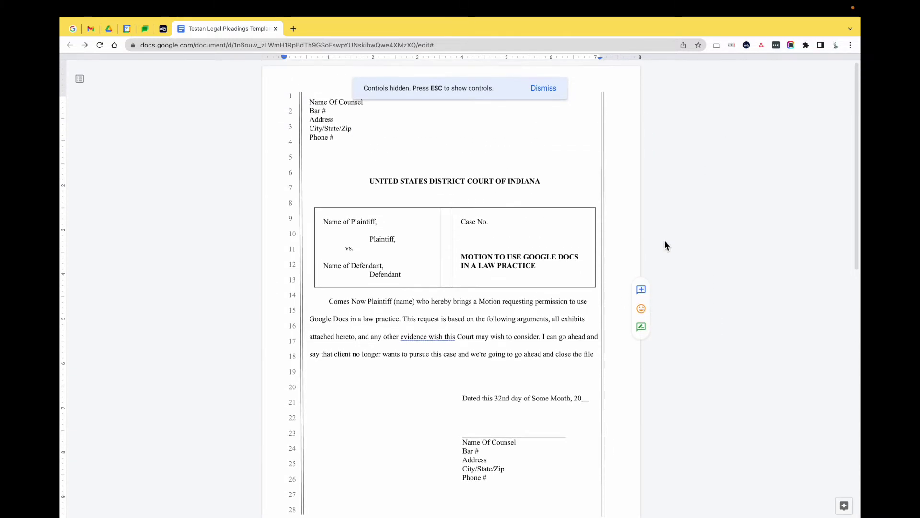
{"action": "scroll", "coordinate": [583, 424], "scroll_direction": "down", "scroll_amount": 15}
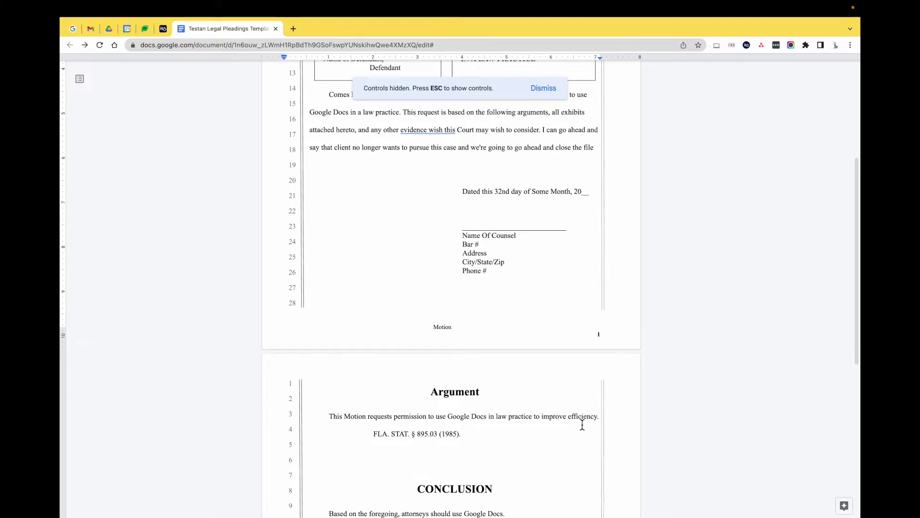
{"action": "scroll", "coordinate": [582, 424], "scroll_direction": "down", "scroll_amount": 3}
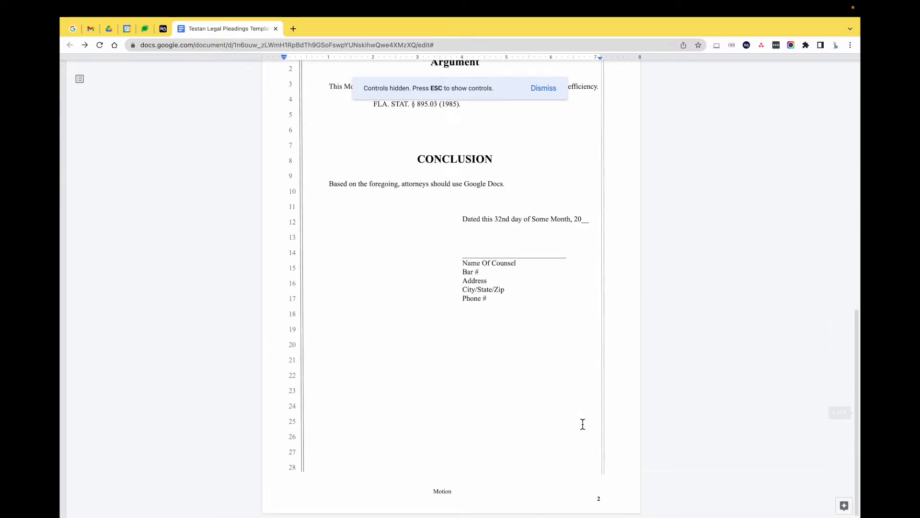
- Leave full screen at the start of the pleading and view the kinds of elements that can be inserted
{"action": "scroll", "coordinate": [583, 424], "scroll_direction": "up", "scroll_amount": 15}
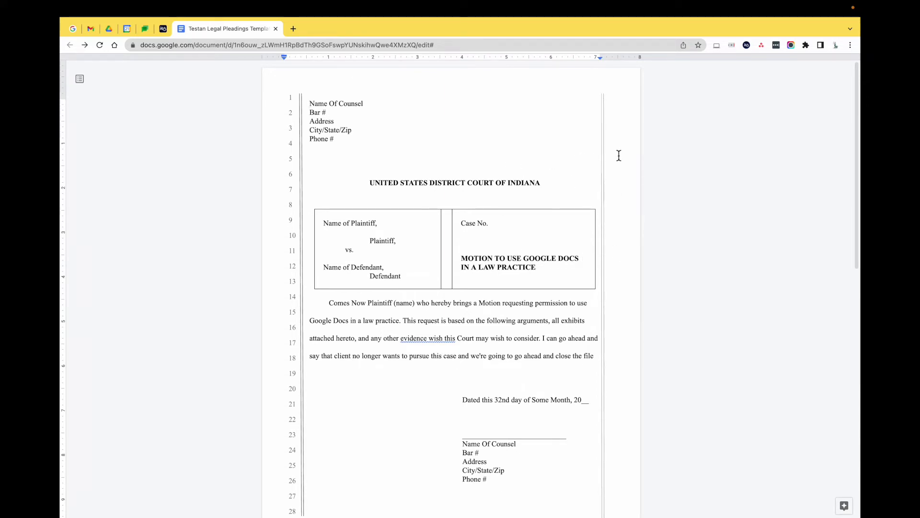
{"action": "key", "text": "Escape"}
{"action": "left_click", "coordinate": [156, 76]}
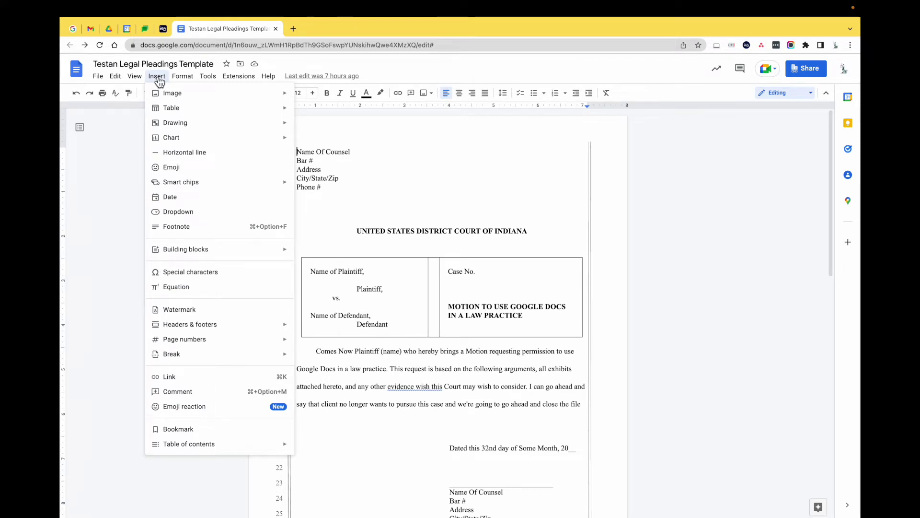
{"action": "mouse_move", "coordinate": [181, 117]}
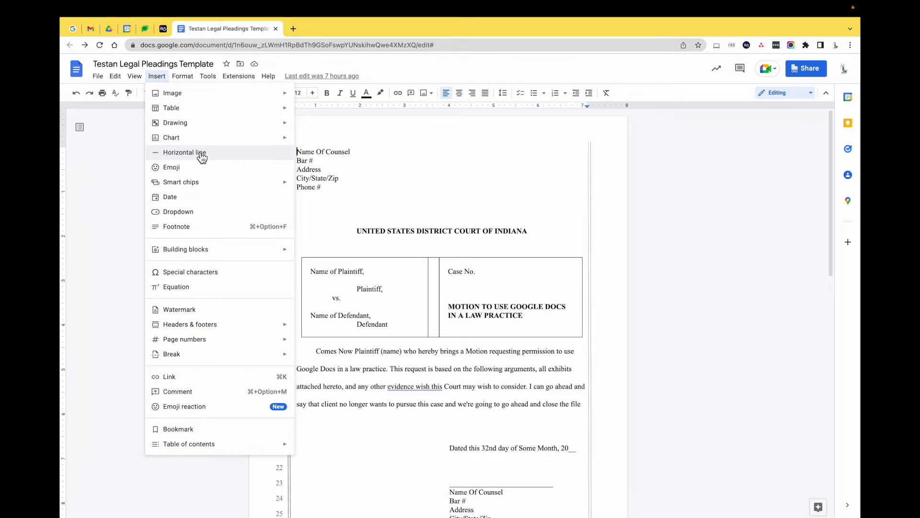
{"action": "left_click", "coordinate": [545, 236]}
- Add a new line below the FLA. STAT. § 895.03 (1985) citation in the Argument section
{"action": "scroll", "coordinate": [546, 238], "scroll_direction": "down", "scroll_amount": 8}
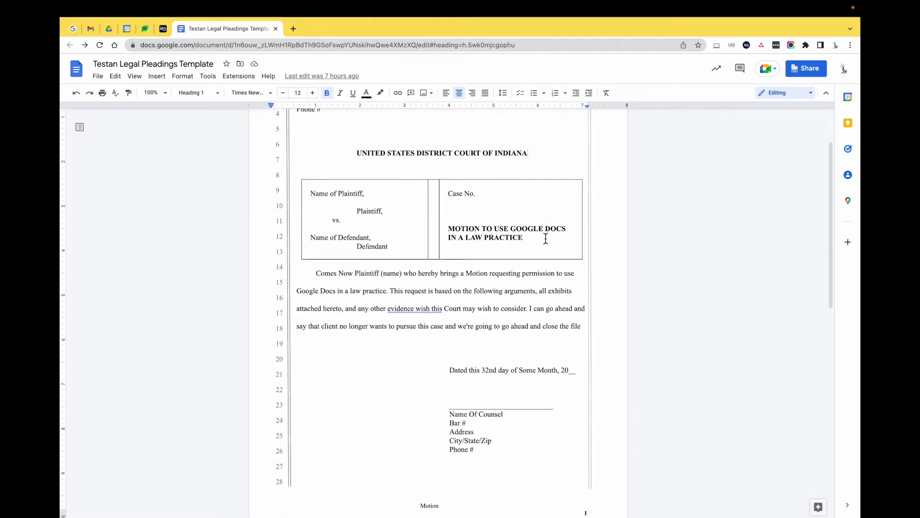
{"action": "left_click", "coordinate": [474, 323]}
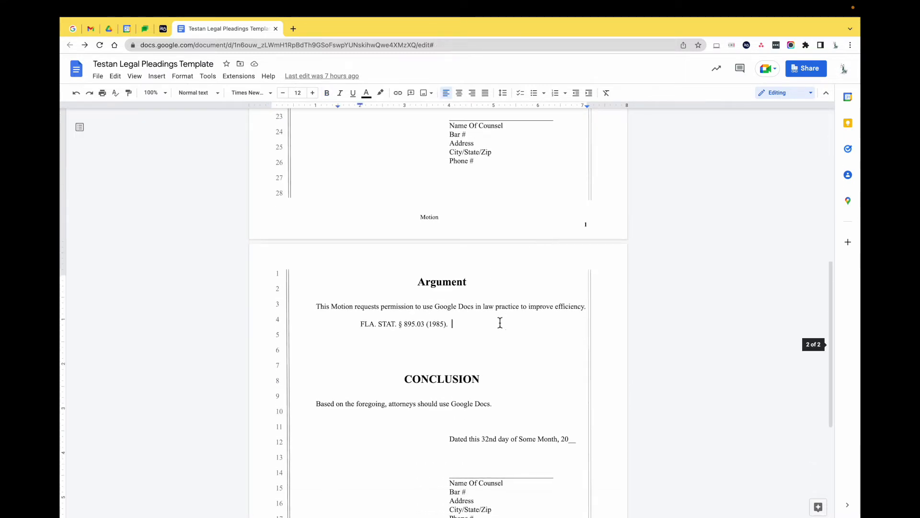
{"action": "key", "text": "Return"}
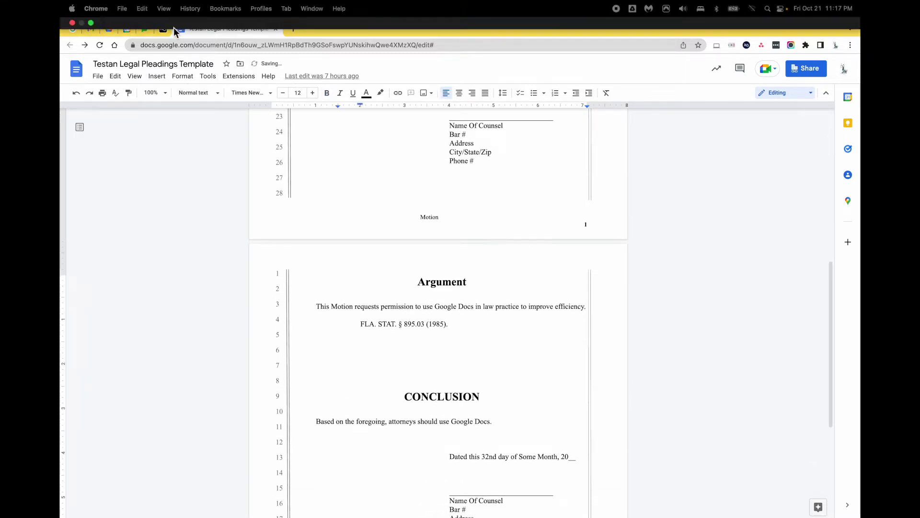
- Insert a horizontal line below the statute citation, and remove it again
{"action": "left_click", "coordinate": [157, 76]}
{"action": "left_click", "coordinate": [210, 153]}
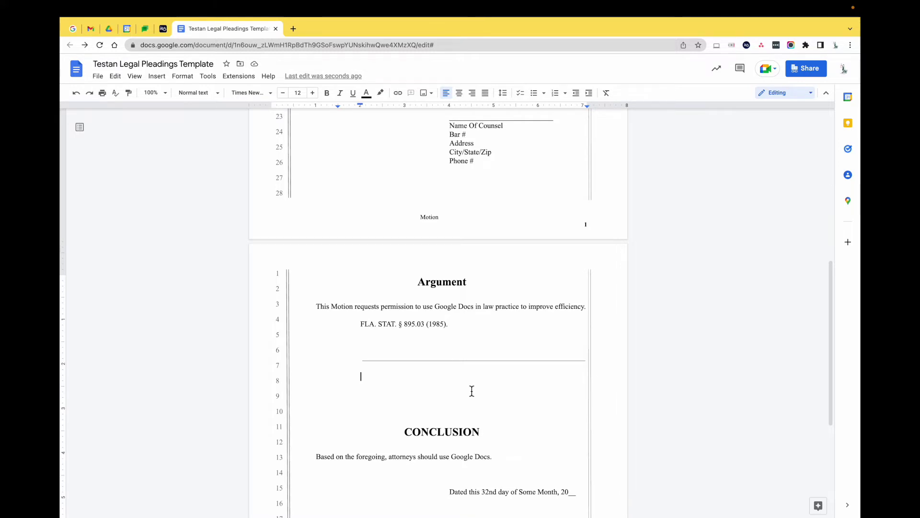
{"action": "key", "text": "BackSpace"}
- View the smart chip types and the contacts suggested for a people chip, without inserting one
{"action": "left_click", "coordinate": [163, 78]}
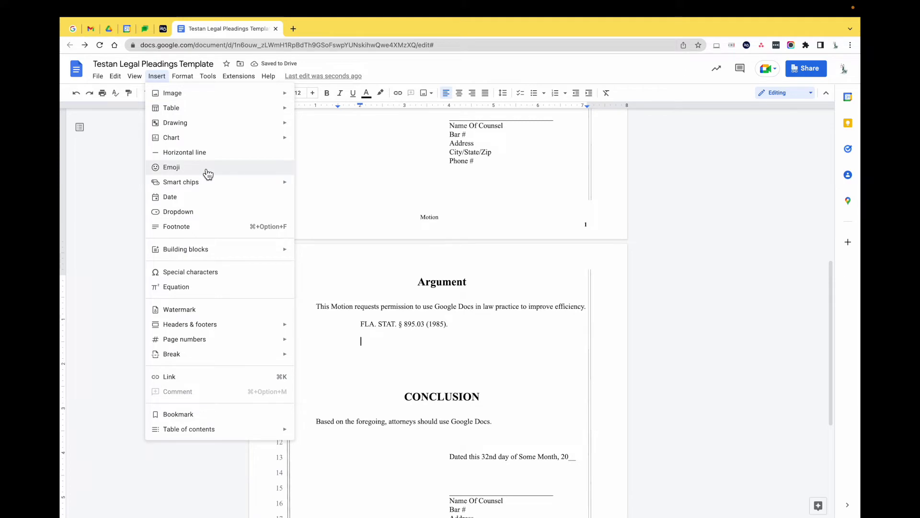
{"action": "mouse_move", "coordinate": [219, 187]}
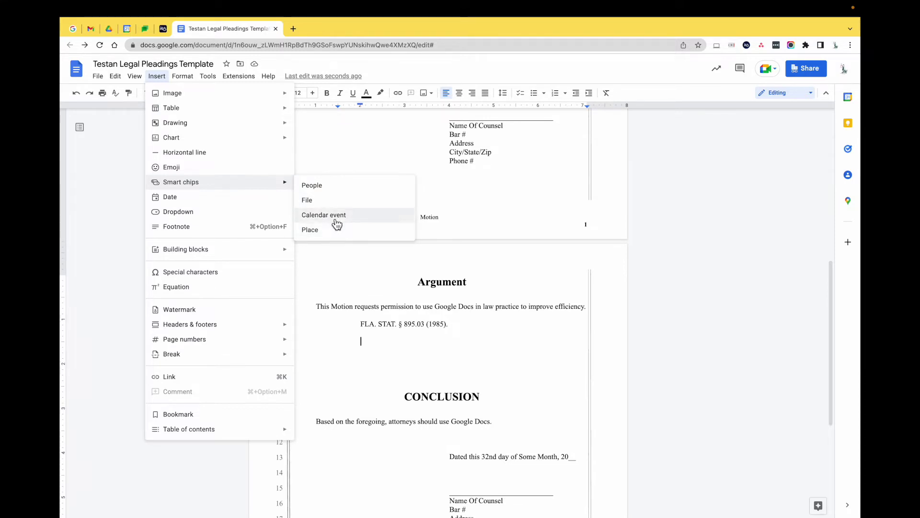
{"action": "left_click", "coordinate": [334, 186]}
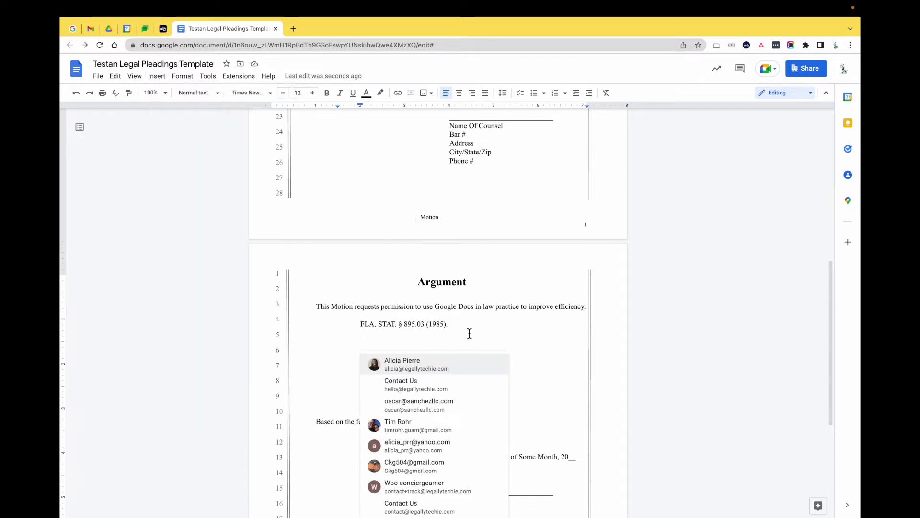
{"action": "scroll", "coordinate": [472, 447], "scroll_direction": "down", "scroll_amount": 5}
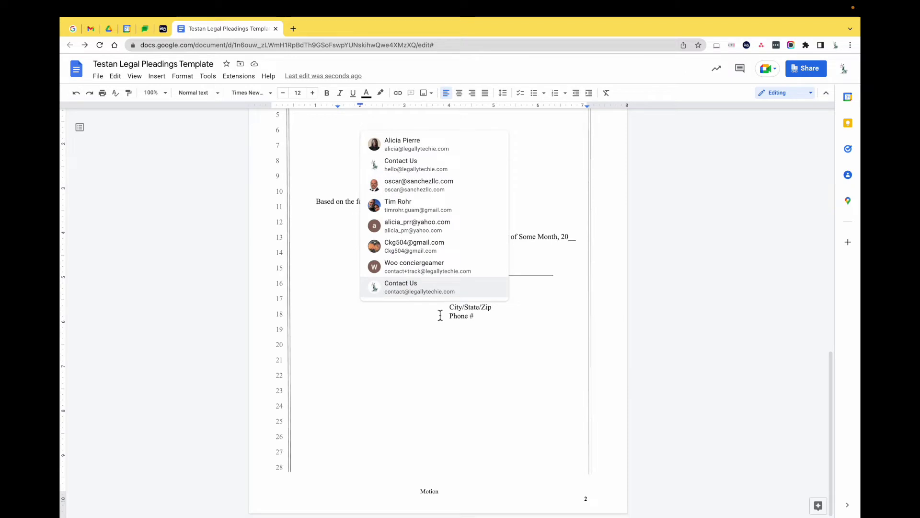
{"action": "scroll", "coordinate": [448, 302], "scroll_direction": "up", "scroll_amount": 3}
{"action": "left_click", "coordinate": [361, 230]}
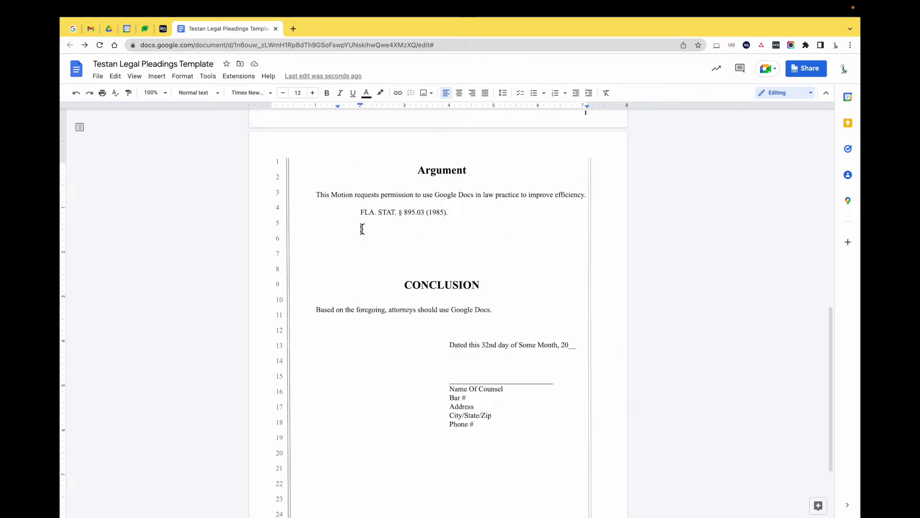
- Insert a file smart chip for "Developing a SOP" below the statute citation, and start a new line after it
{"action": "left_click", "coordinate": [156, 76]}
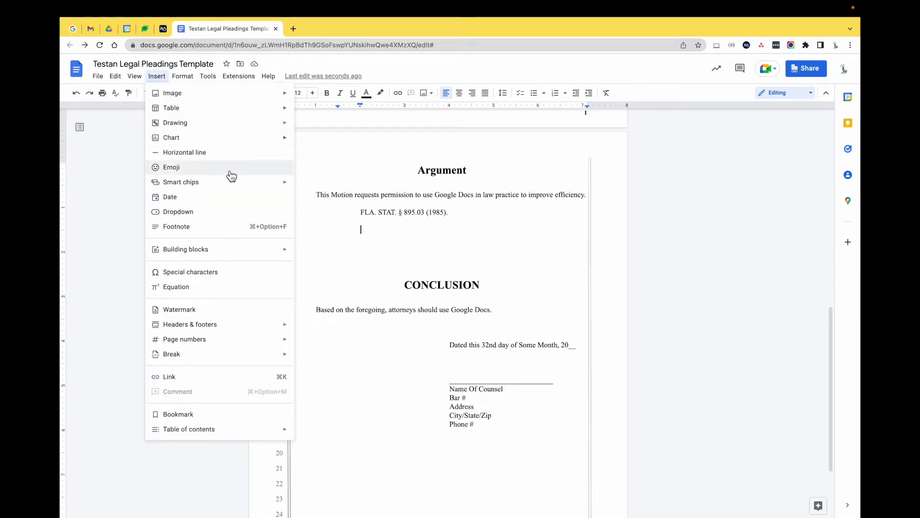
{"action": "mouse_move", "coordinate": [254, 185]}
{"action": "left_click", "coordinate": [330, 202]}
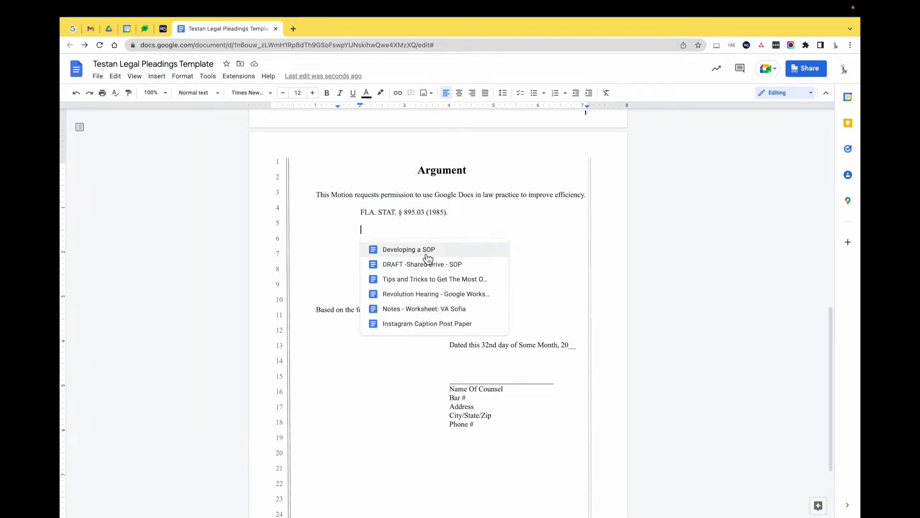
{"action": "left_click", "coordinate": [389, 249]}
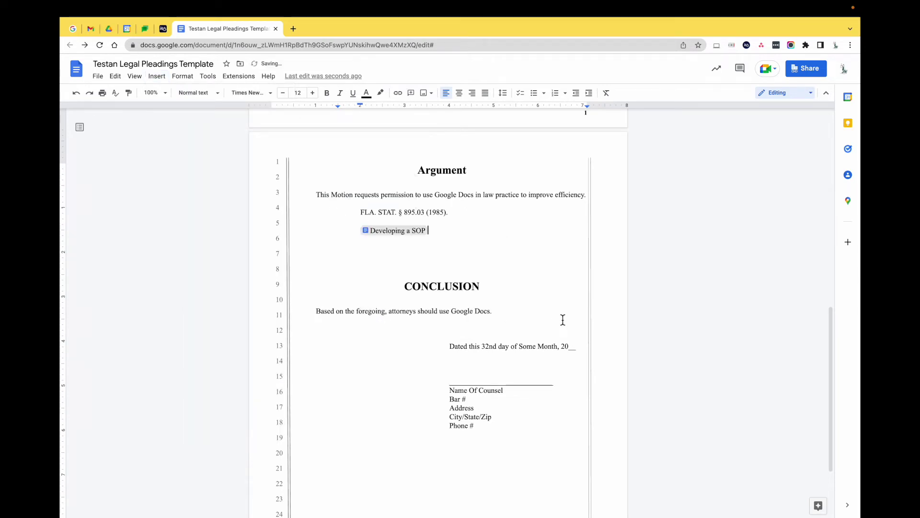
{"action": "key", "text": "Return"}
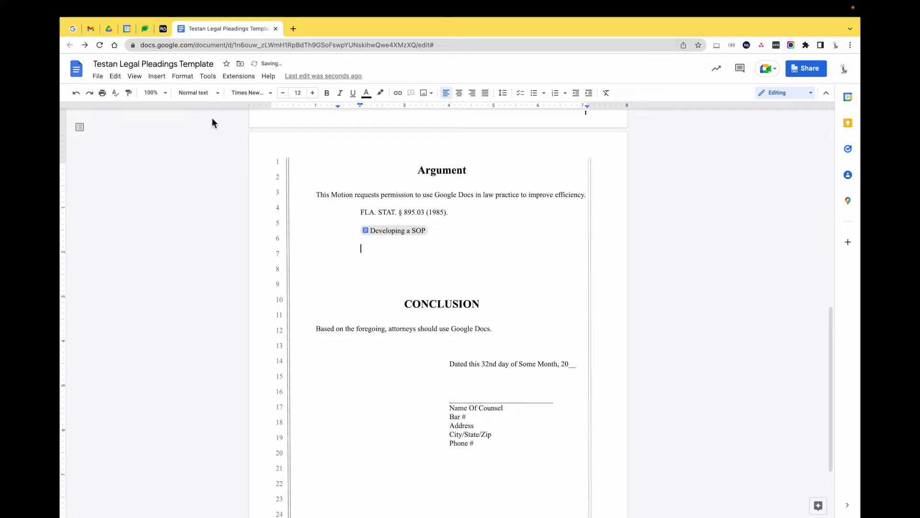
- Insert a people smart chip for the first suggested contact below the file chip, and start a new line
{"action": "left_click", "coordinate": [157, 75]}
{"action": "mouse_move", "coordinate": [259, 182]}
{"action": "left_click", "coordinate": [341, 186]}
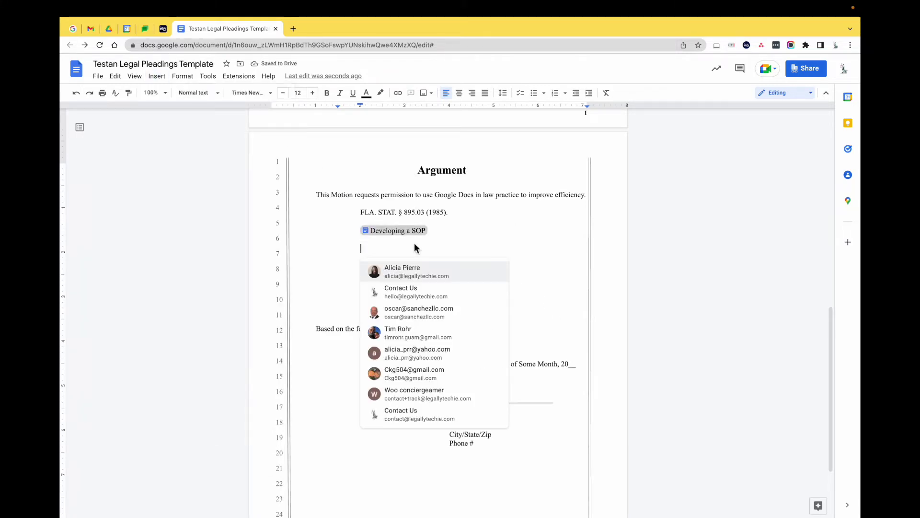
{"action": "left_click", "coordinate": [425, 280]}
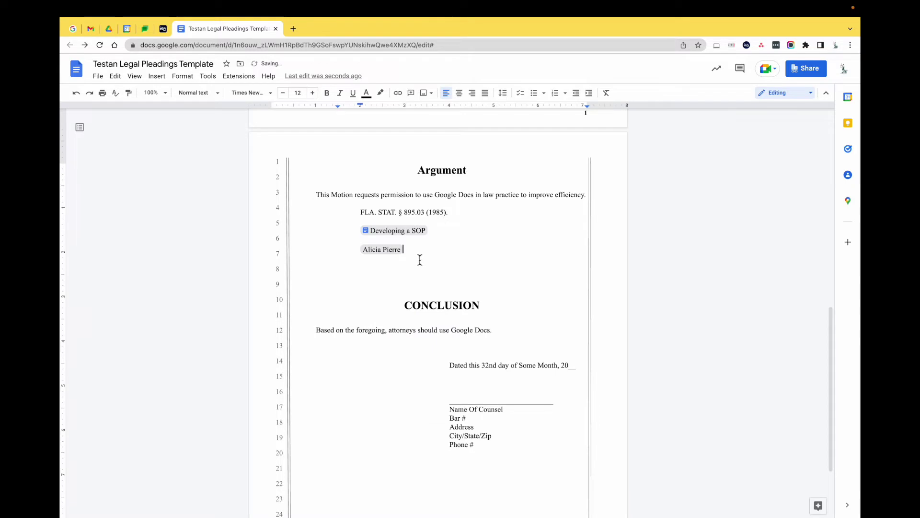
{"action": "key", "text": "Return"}
{"action": "left_click", "coordinate": [157, 76]}
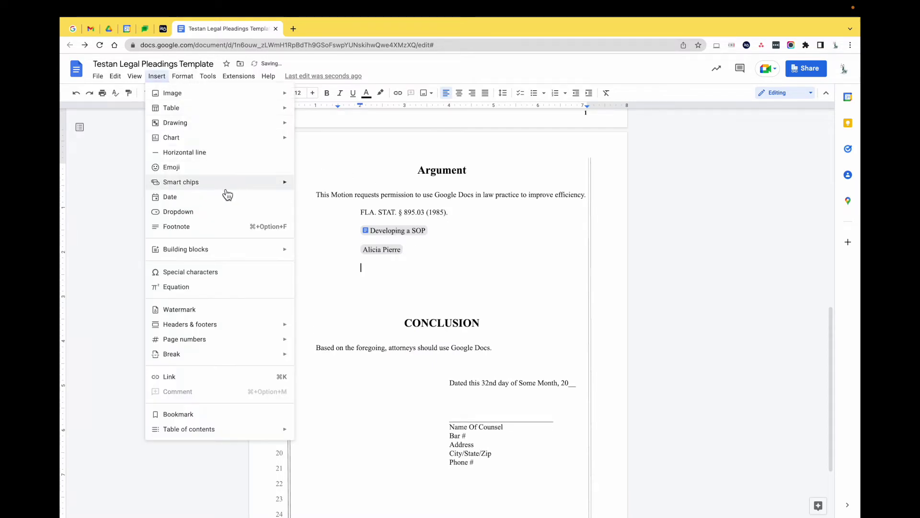
{"action": "mouse_move", "coordinate": [252, 184]}
{"action": "left_click", "coordinate": [331, 215]}
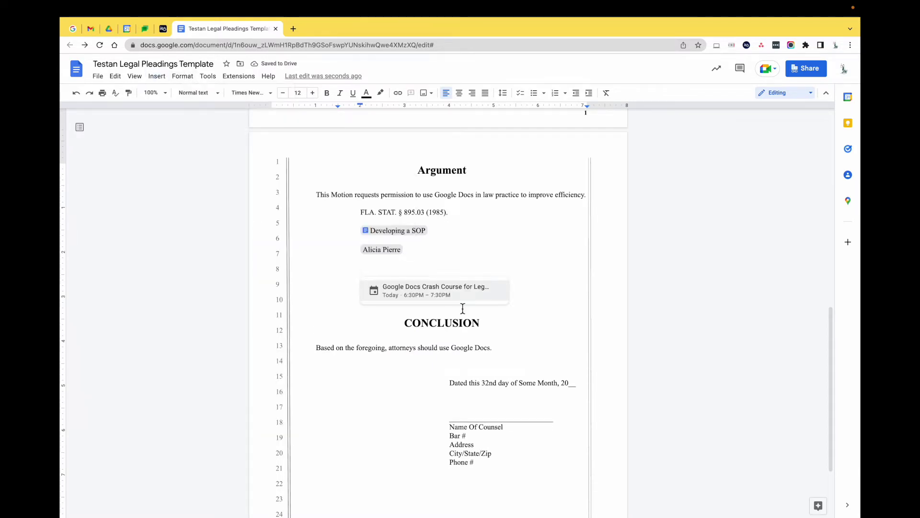
{"action": "key", "text": "Escape"}
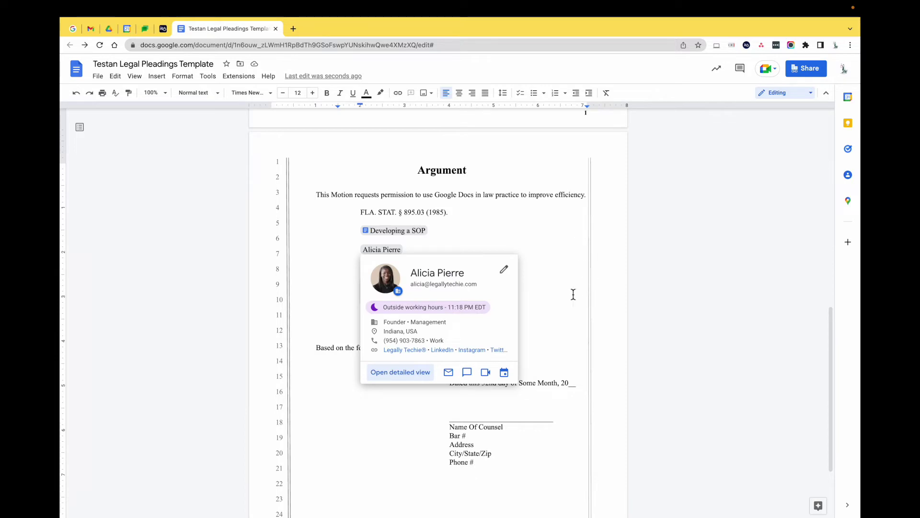
{"action": "left_click", "coordinate": [547, 290]}
- Insert a calendar event smart chip for the Google Docs Crash Course below the people chip, and start a new line
{"action": "left_click", "coordinate": [367, 267]}
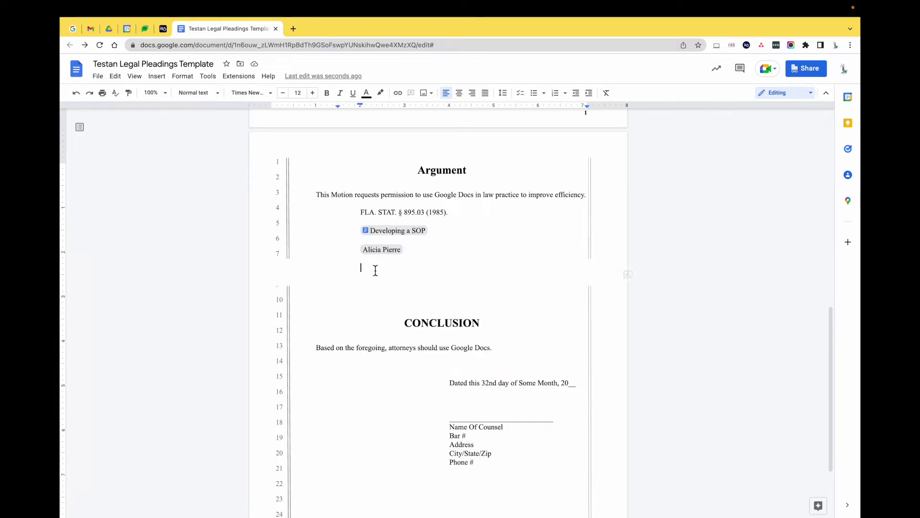
{"action": "left_click", "coordinate": [157, 75]}
{"action": "mouse_move", "coordinate": [183, 76]}
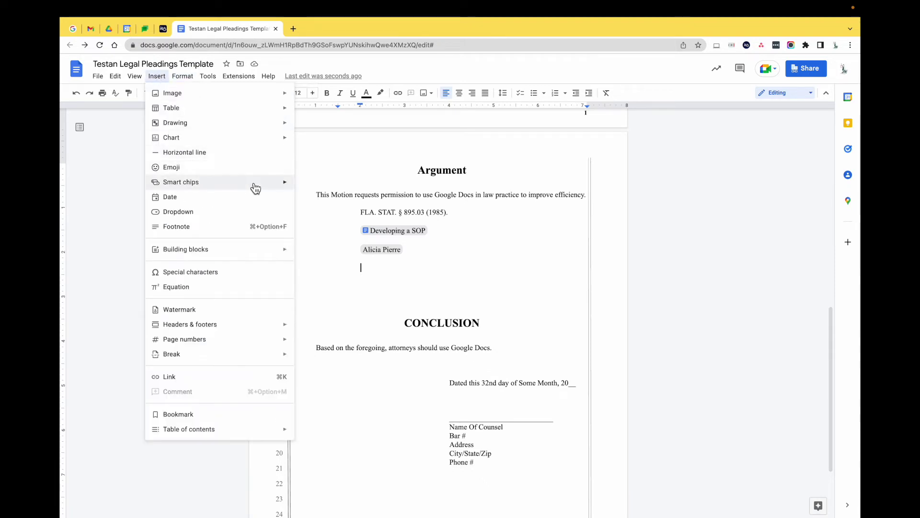
{"action": "mouse_move", "coordinate": [256, 187]}
{"action": "left_click", "coordinate": [325, 213]}
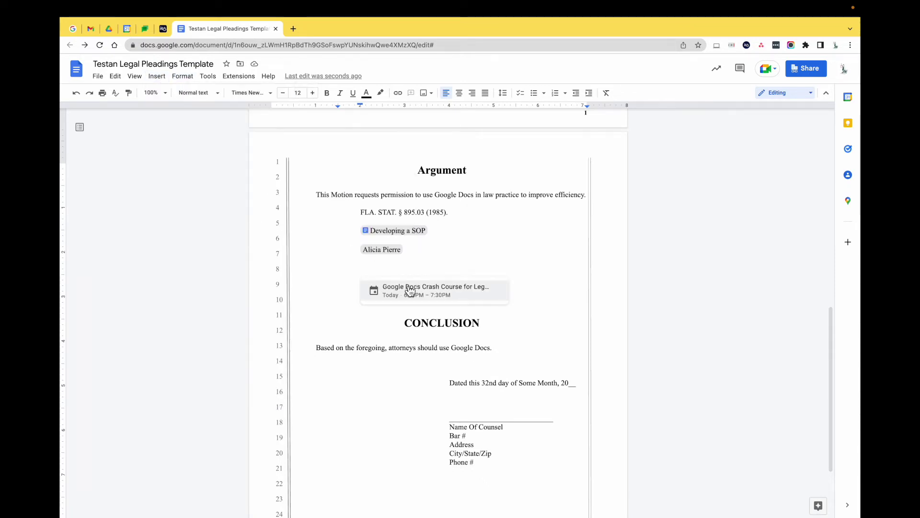
{"action": "left_click", "coordinate": [409, 289]}
{"action": "key", "text": "Return"}
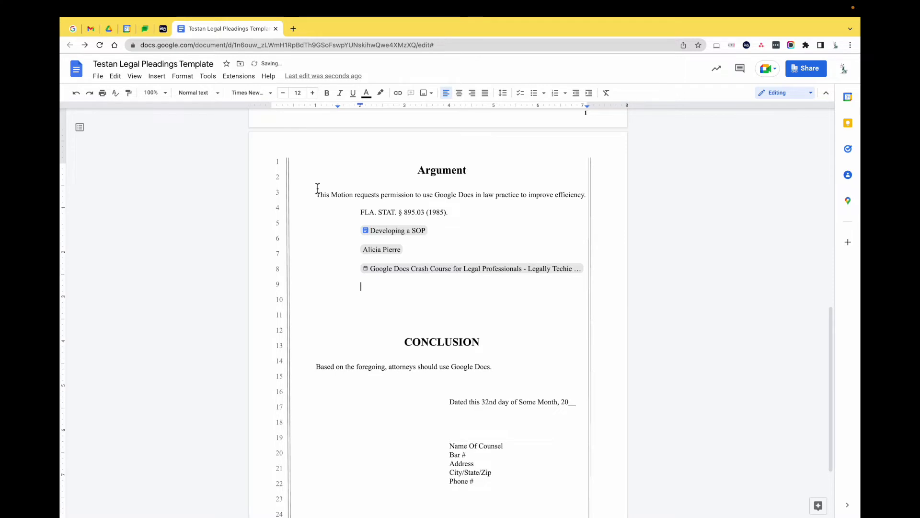
- Insert a place smart chip below the calendar event by searching for "courthouse" and choosing the Courthouse in Jacksonville, FL
{"action": "left_click", "coordinate": [156, 75]}
{"action": "mouse_move", "coordinate": [230, 182]}
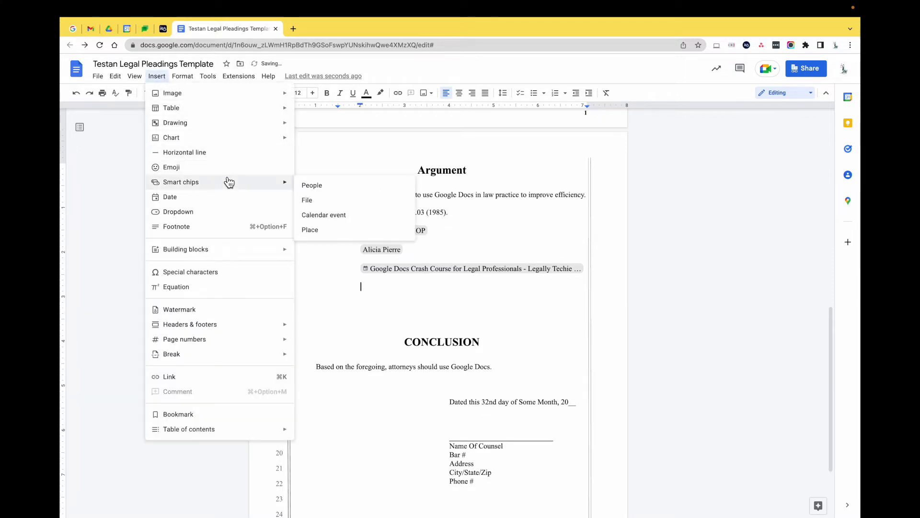
{"action": "left_click", "coordinate": [319, 229]}
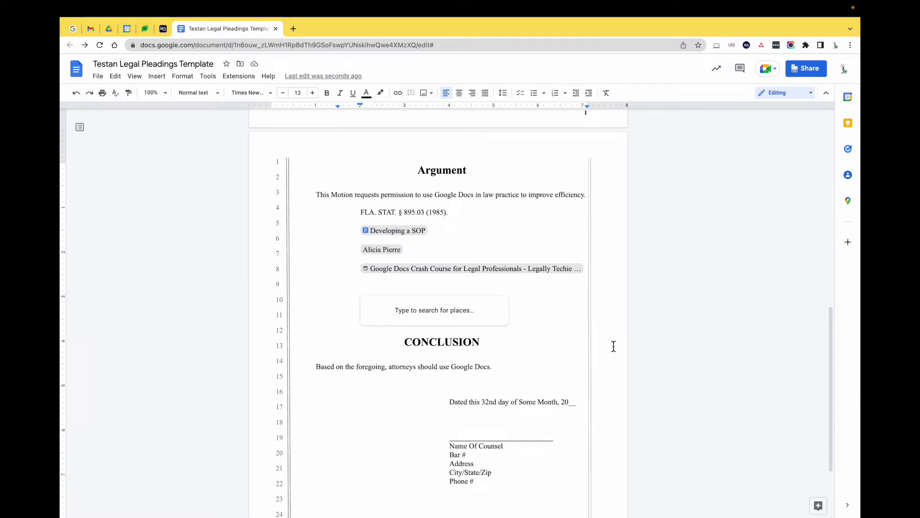
{"action": "type", "text": "c"}
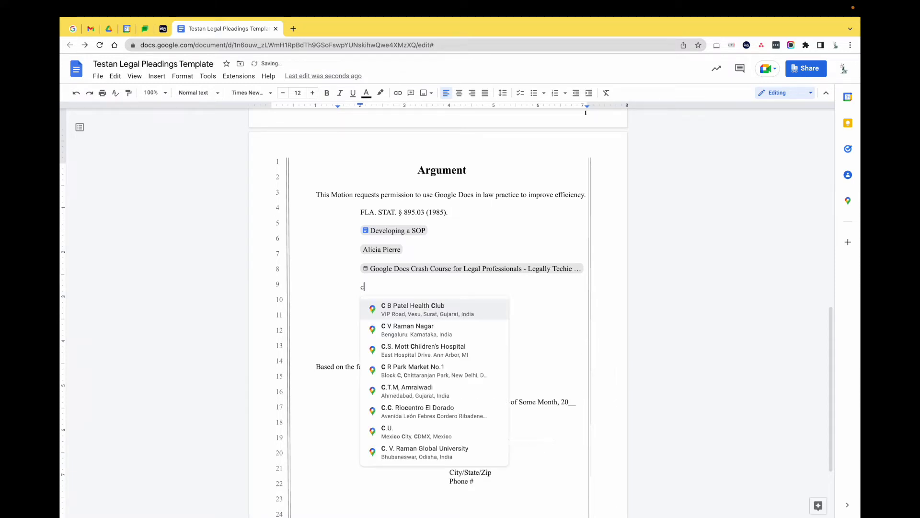
{"action": "type", "text": "ourt"}
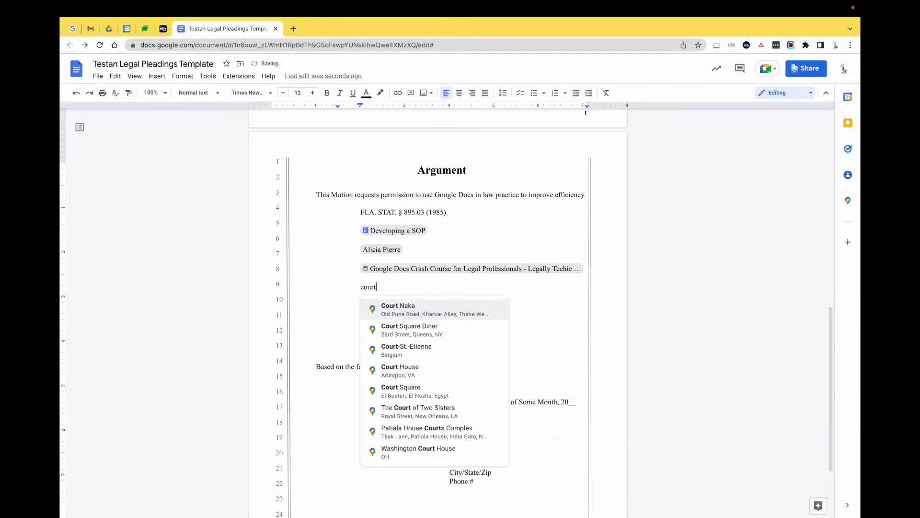
{"action": "type", "text": "t"}
{"action": "key", "text": "BackSpace"}
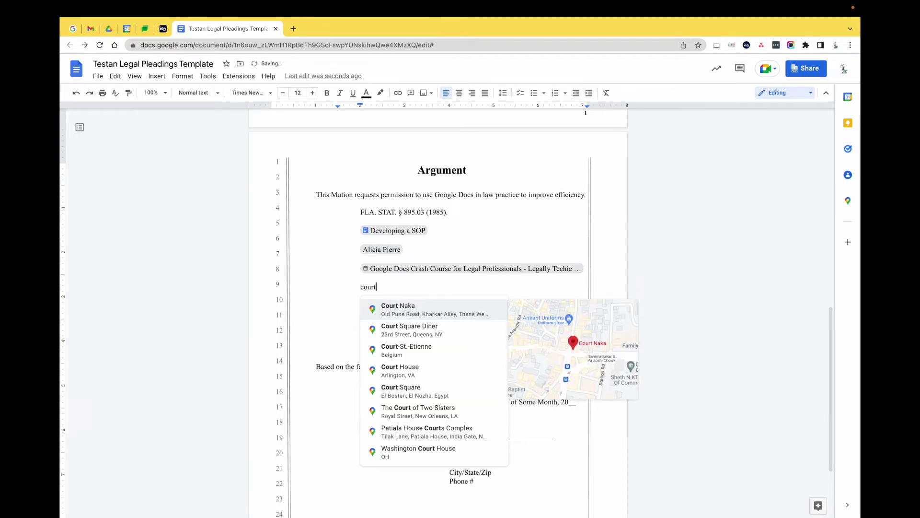
{"action": "type", "text": "hi"}
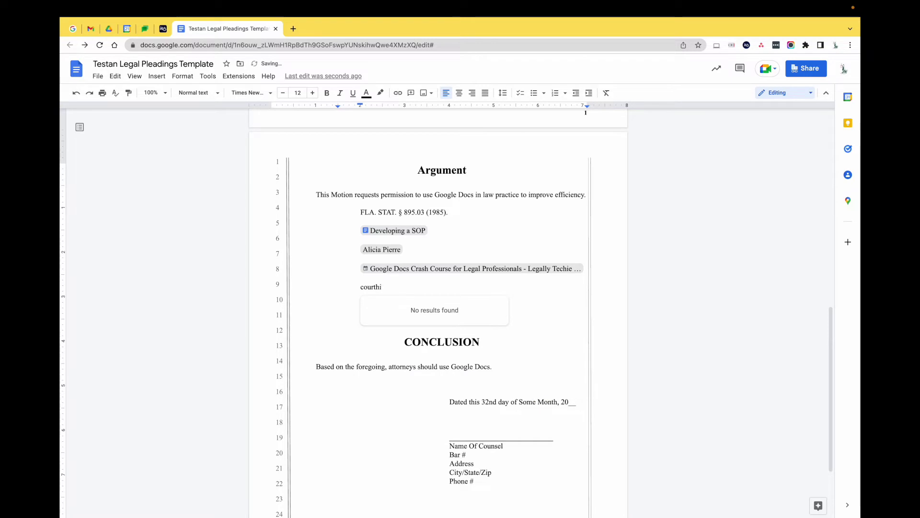
{"action": "key", "text": "BackSpace"}
{"action": "type", "text": "ouse"}
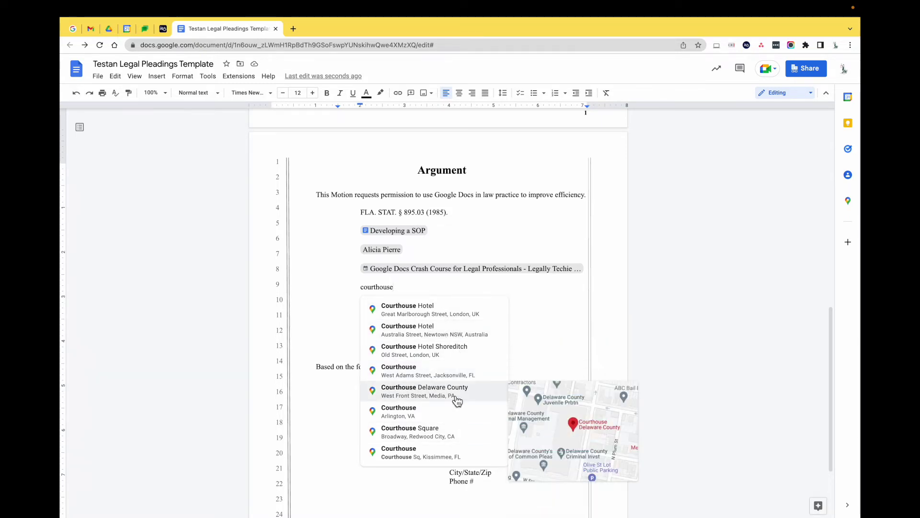
{"action": "left_click", "coordinate": [450, 372]}
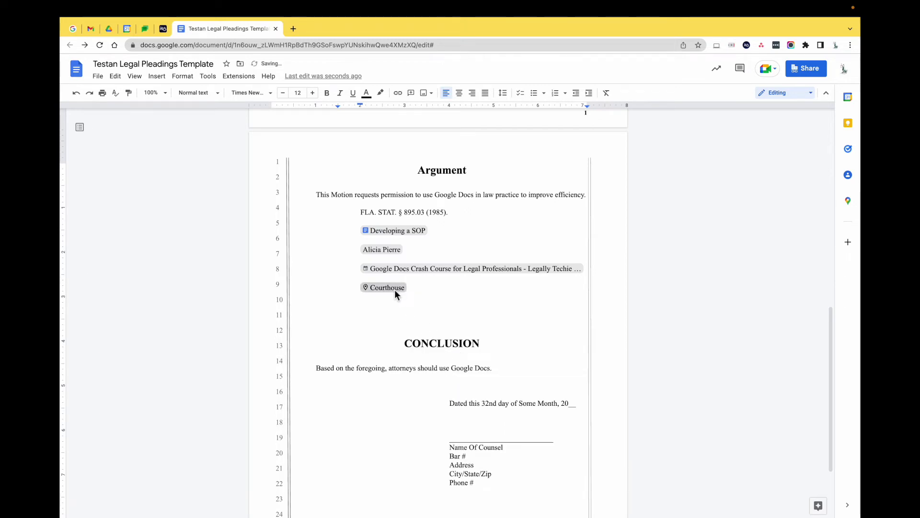
- Preview the Courthouse place chip and open its location in Google Maps
{"action": "mouse_move", "coordinate": [395, 291]}
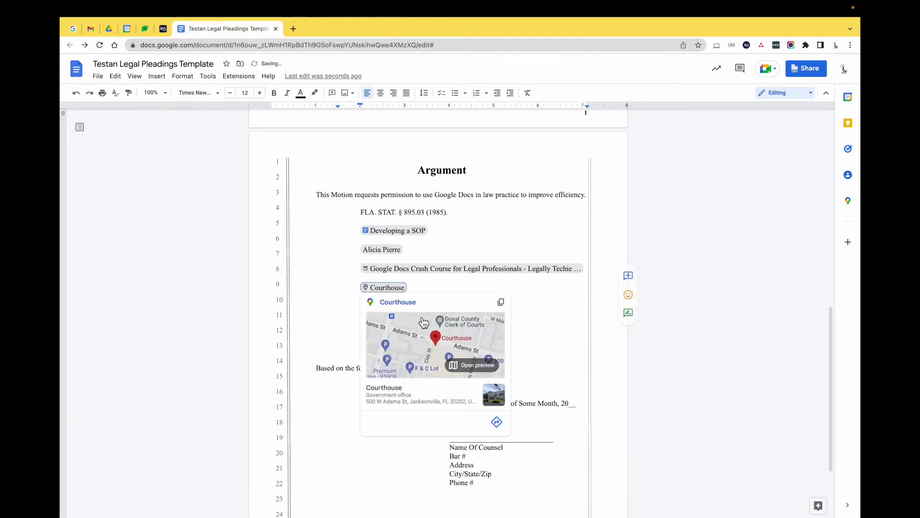
{"action": "left_click", "coordinate": [399, 303]}
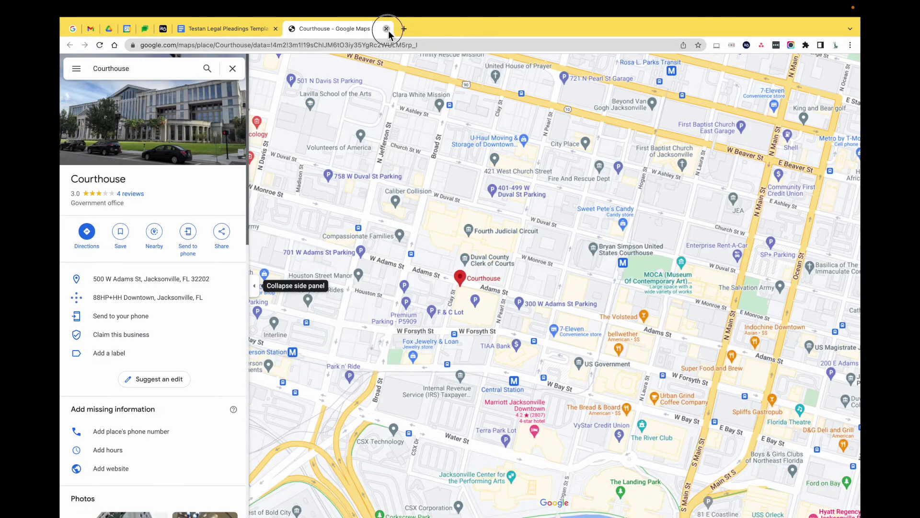
- Close the Google Maps tab and preview the people chip and the Developing a SOP file chip in the Argument section
{"action": "left_click", "coordinate": [386, 29]}
{"action": "mouse_move", "coordinate": [382, 251]}
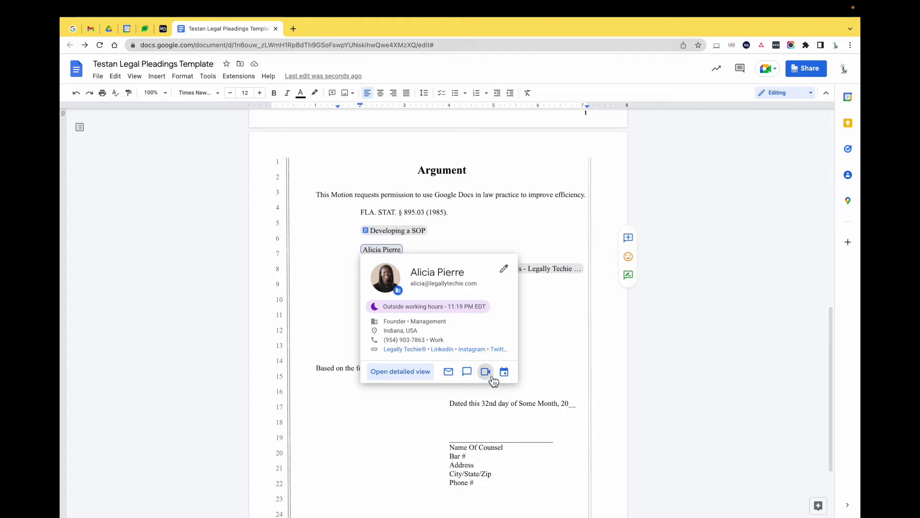
{"action": "left_click", "coordinate": [542, 328]}
{"action": "left_click", "coordinate": [410, 232]}
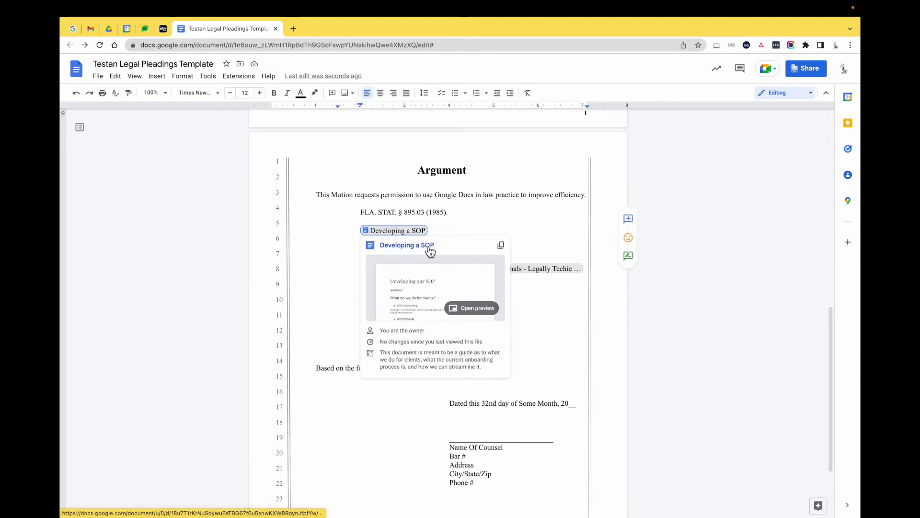
{"action": "left_click", "coordinate": [571, 356]}
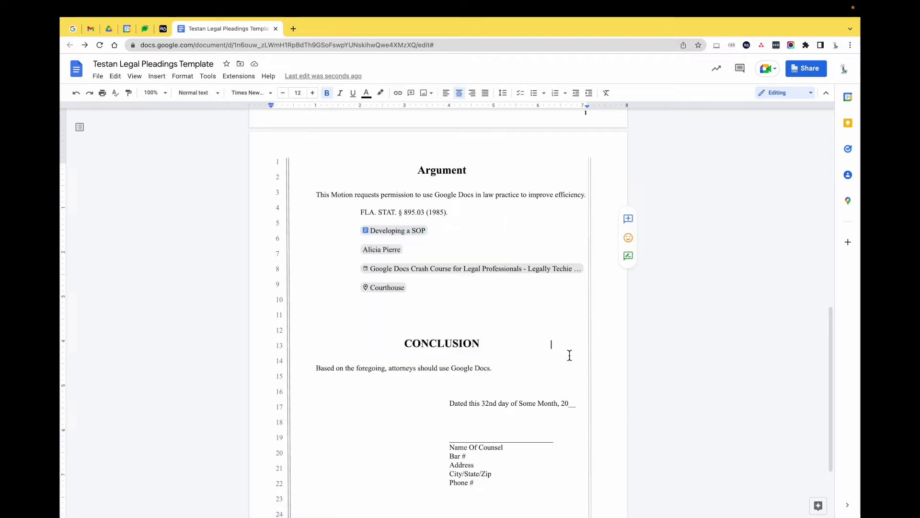
- Delete the file, people, calendar event and place smart chips below the FLA. STAT. § 895.03 citation
{"action": "left_click_drag", "start_coordinate": [443, 302], "coordinate": [350, 241]}
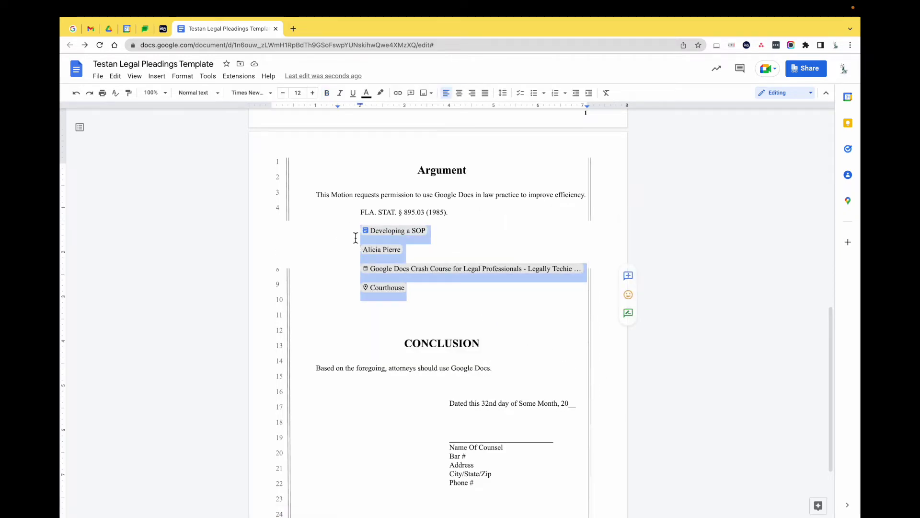
{"action": "key", "text": "BackSpace"}
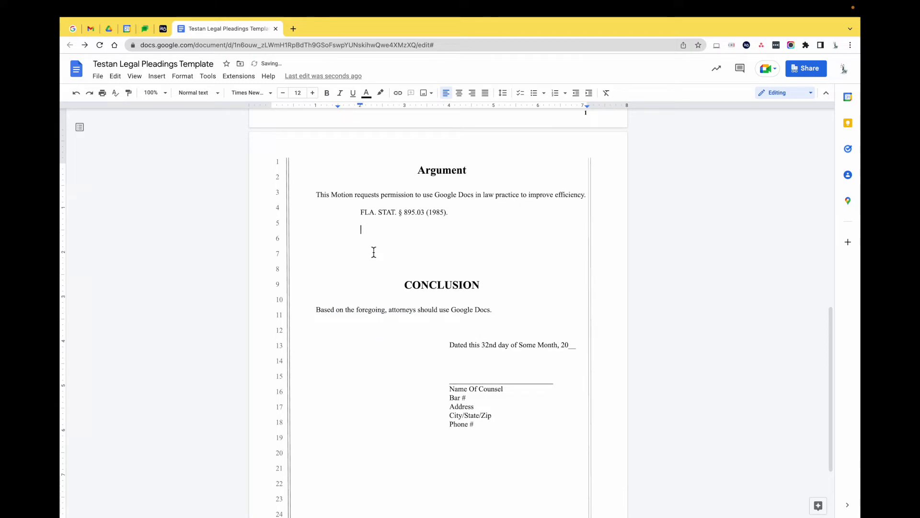
- Insert the preset Project status dropdown below the statute citation and show its status options
{"action": "left_click", "coordinate": [157, 77]}
{"action": "left_click", "coordinate": [242, 213]}
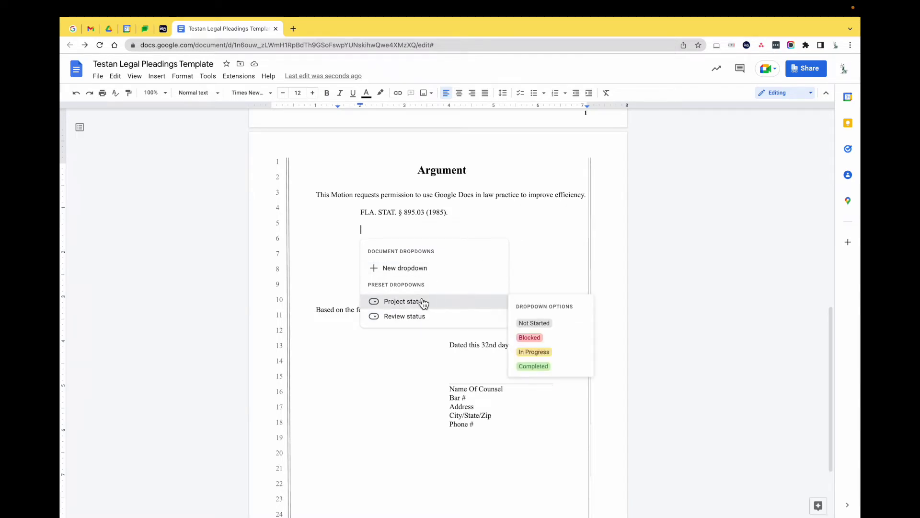
{"action": "left_click", "coordinate": [425, 301]}
{"action": "left_click", "coordinate": [402, 232]}
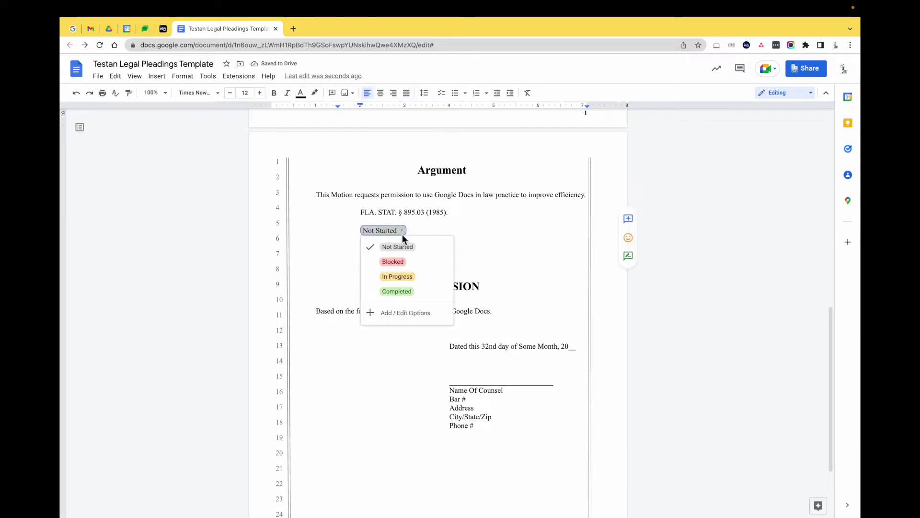
- Delete the project status dropdown below the statute citation
{"action": "left_click", "coordinate": [363, 231]}
{"action": "key", "text": "BackSpace"}
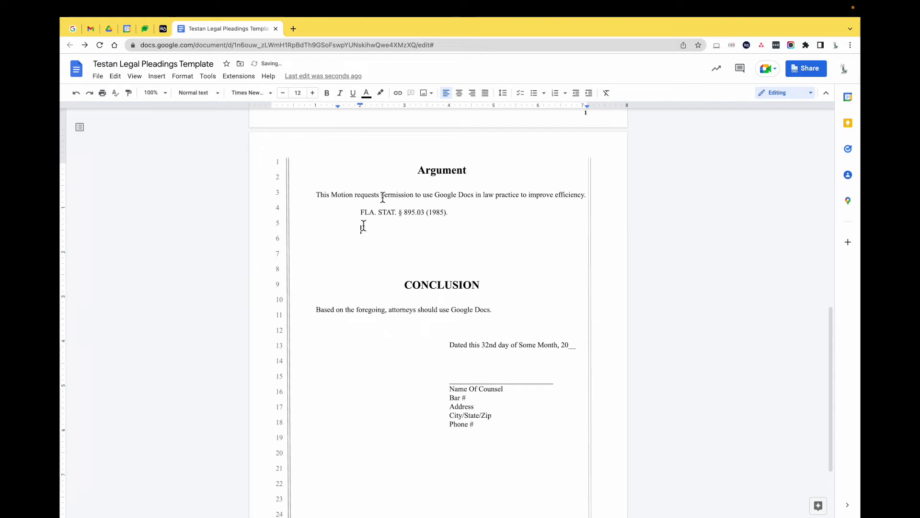
- Look over the insertable building blocks and open the document's watermark settings
{"action": "left_click", "coordinate": [157, 76]}
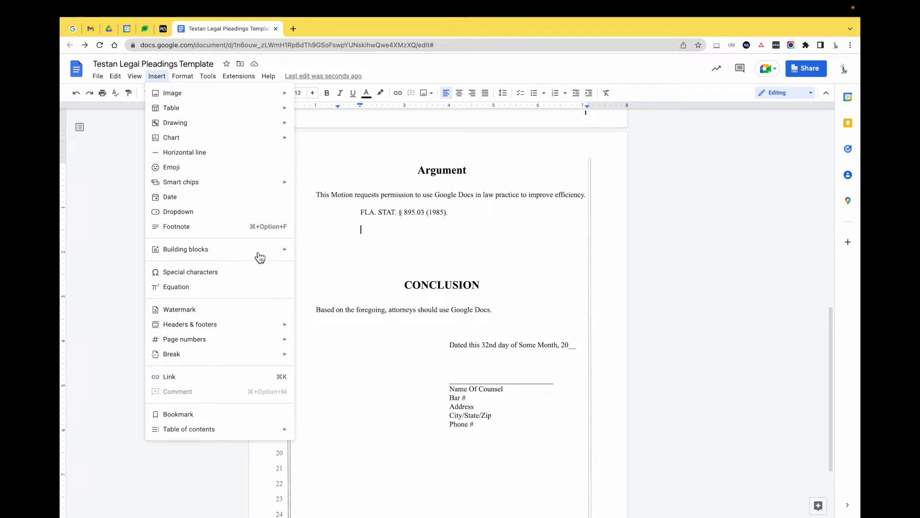
{"action": "mouse_move", "coordinate": [259, 255]}
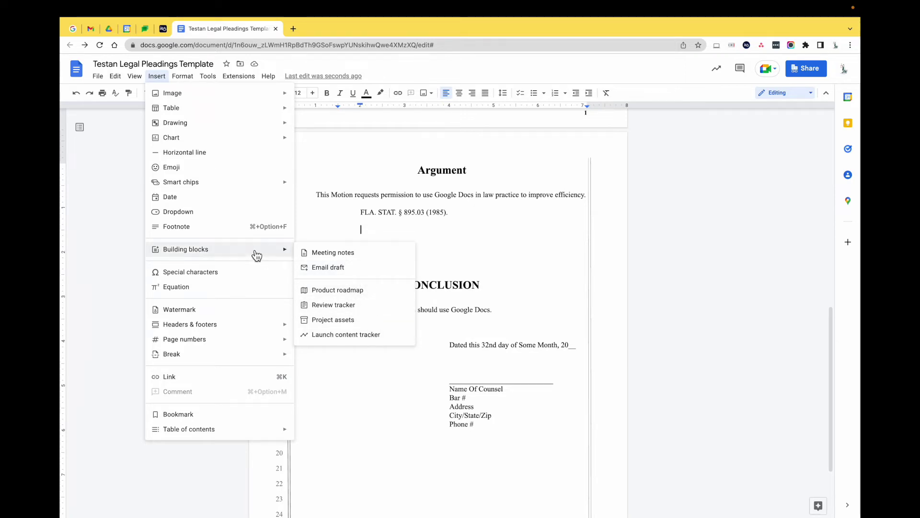
{"action": "scroll", "coordinate": [481, 271], "scroll_direction": "up", "scroll_amount": 10}
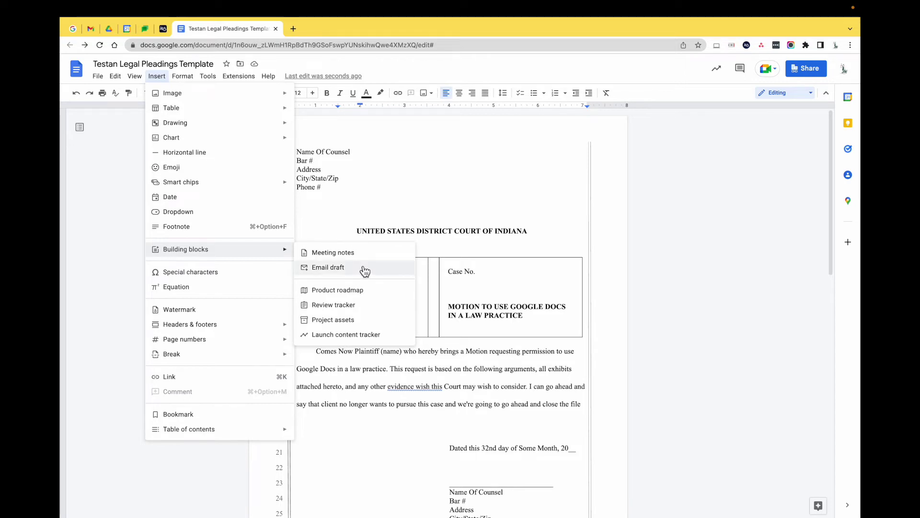
{"action": "left_click", "coordinate": [219, 311]}
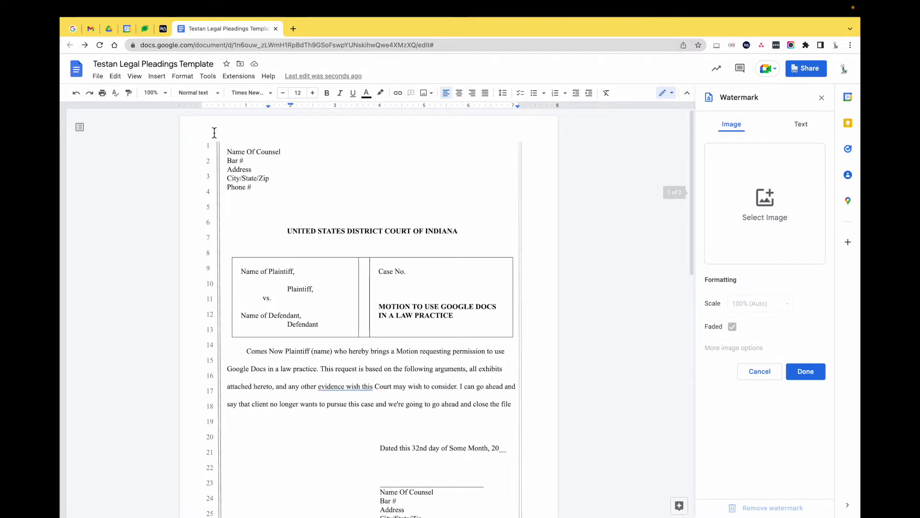
- Add a beaming smiley emoji reaction to the word "INDIANA" in the court heading
{"action": "left_click", "coordinate": [157, 77]}
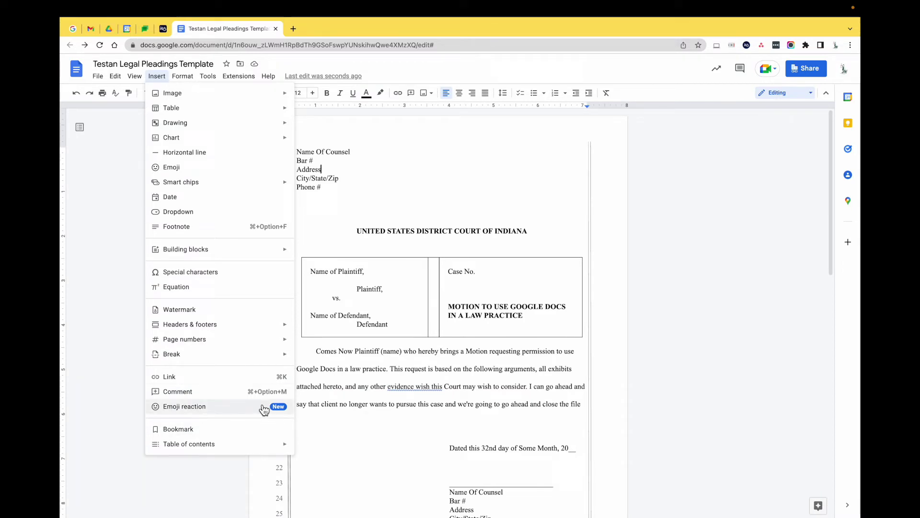
{"action": "left_click", "coordinate": [358, 230]}
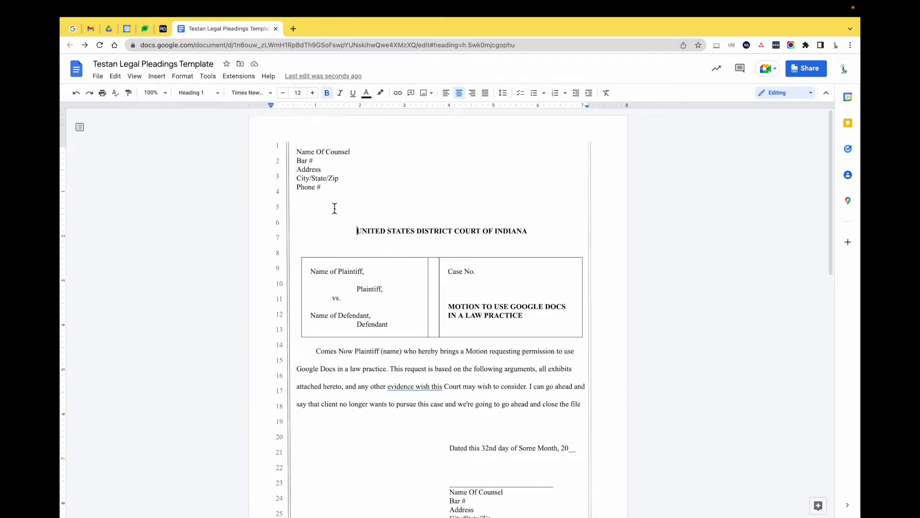
{"action": "left_click", "coordinate": [530, 241]}
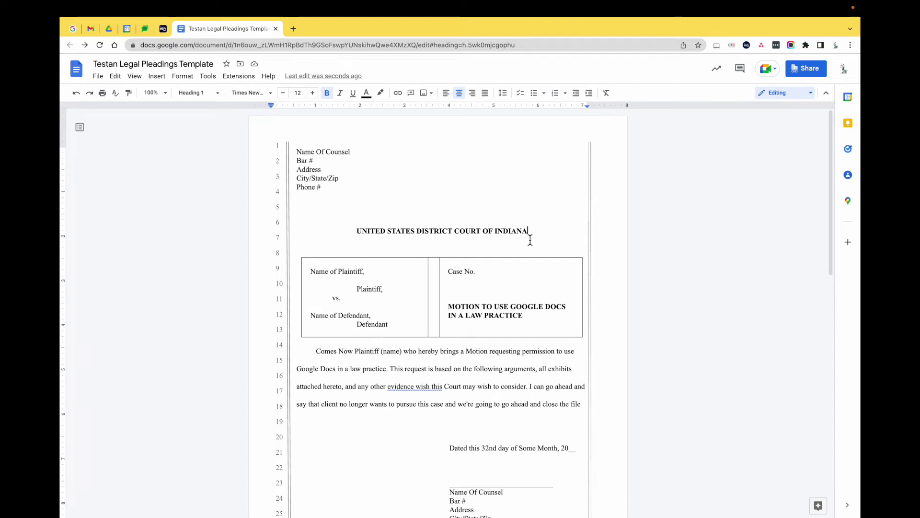
{"action": "left_click", "coordinate": [157, 76]}
{"action": "left_click", "coordinate": [262, 407]}
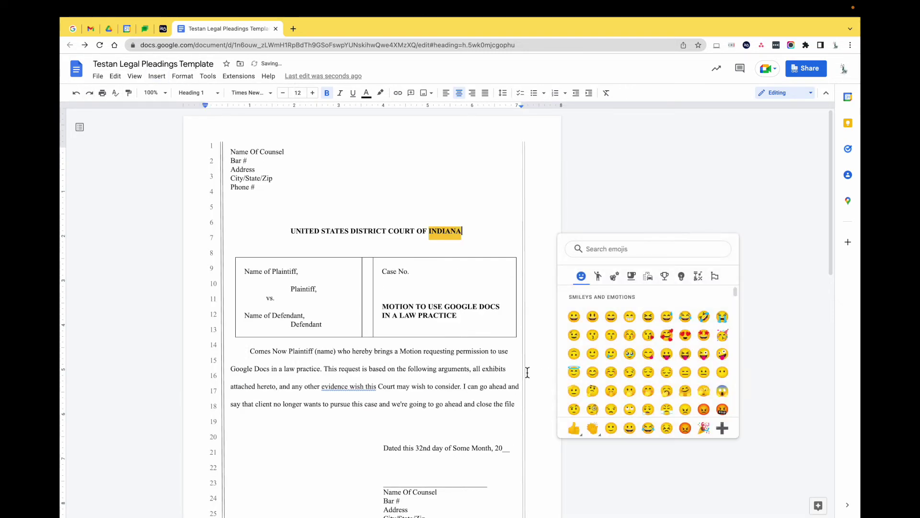
{"action": "left_click", "coordinate": [630, 318]}
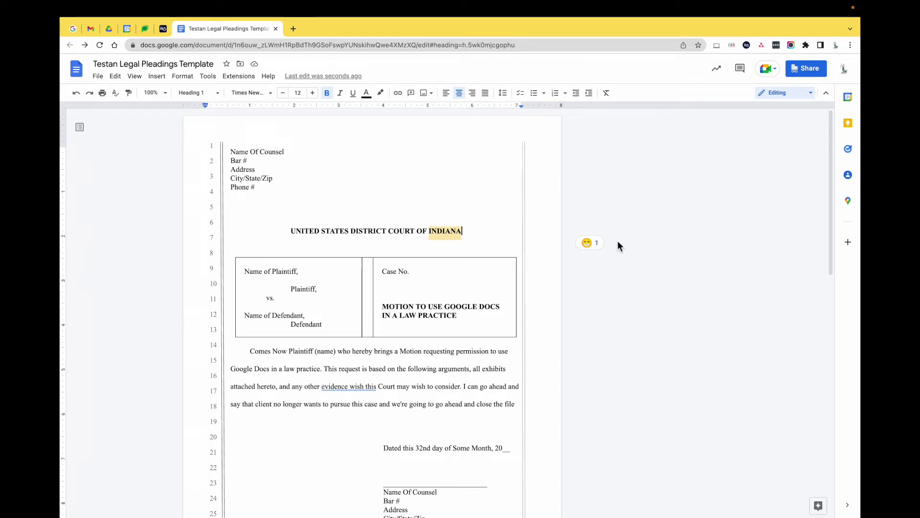
- Remove the emoji reaction from "INDIANA" in the court heading
{"action": "left_click", "coordinate": [586, 243]}
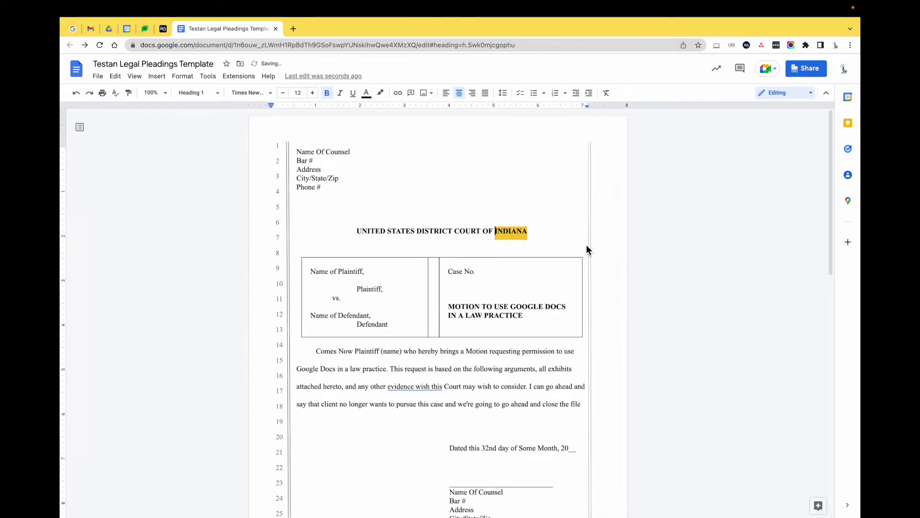
{"action": "left_click", "coordinate": [637, 221]}
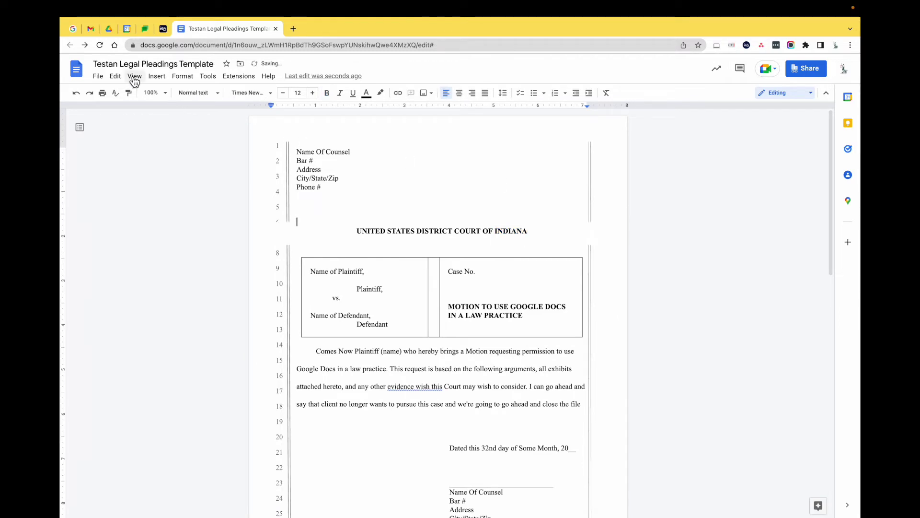
{"action": "left_click", "coordinate": [189, 81]}
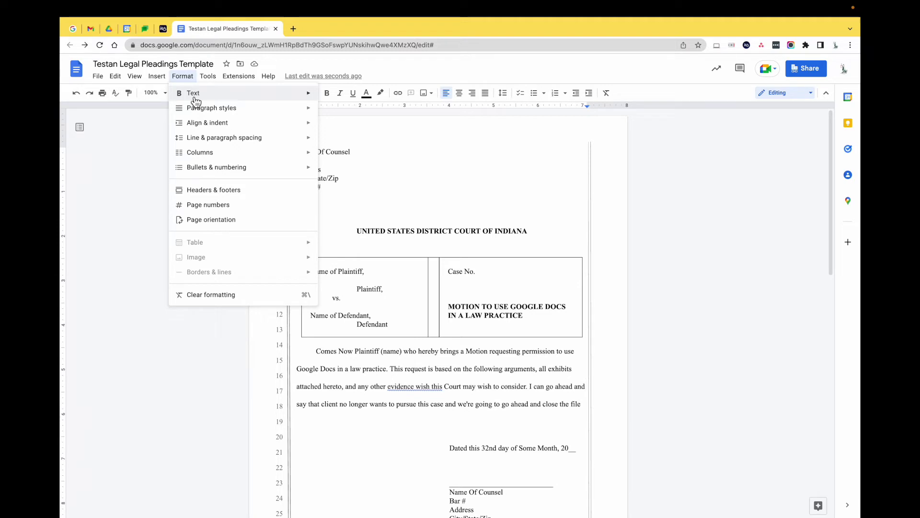
{"action": "mouse_move", "coordinate": [216, 126]}
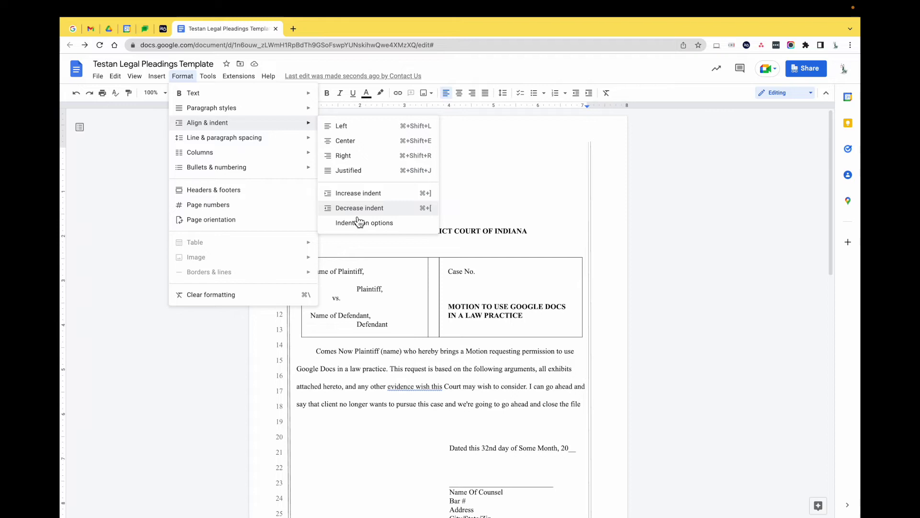
{"action": "mouse_move", "coordinate": [275, 141]}
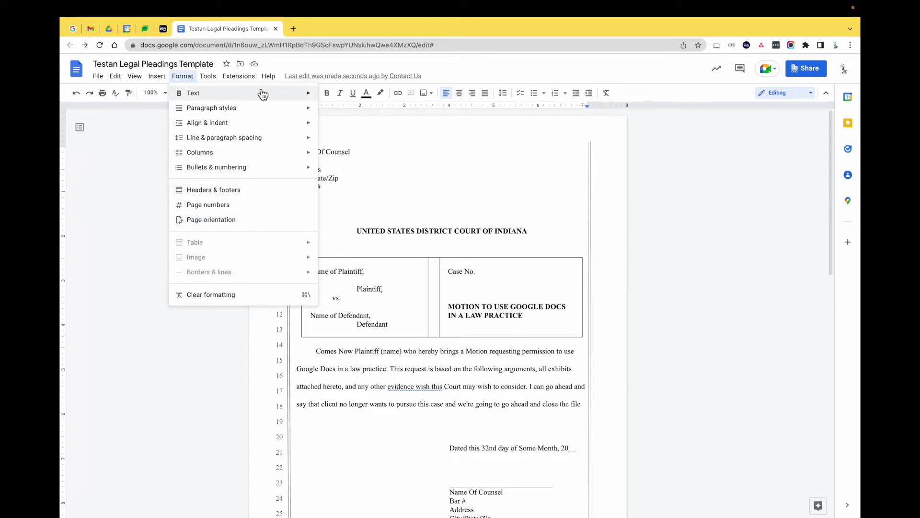
- View the word count details of the pleadings template and close them
{"action": "mouse_move", "coordinate": [220, 82]}
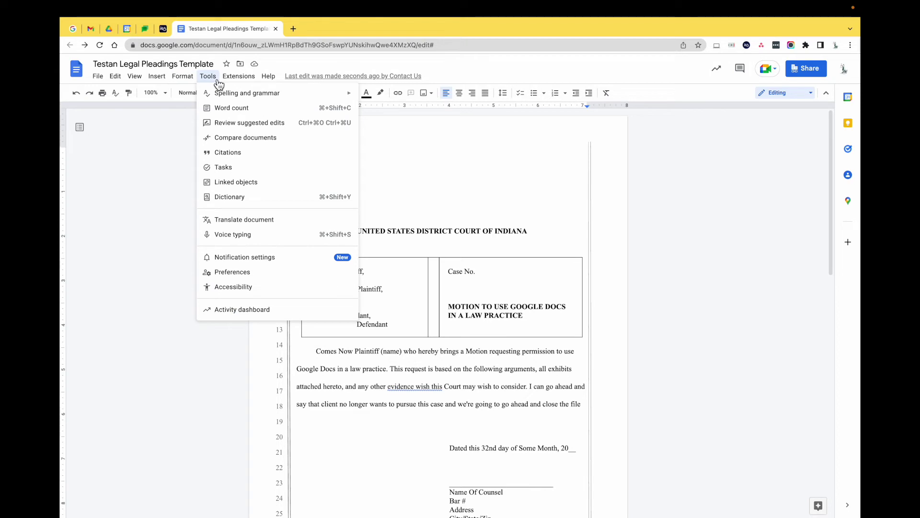
{"action": "left_click", "coordinate": [232, 107]}
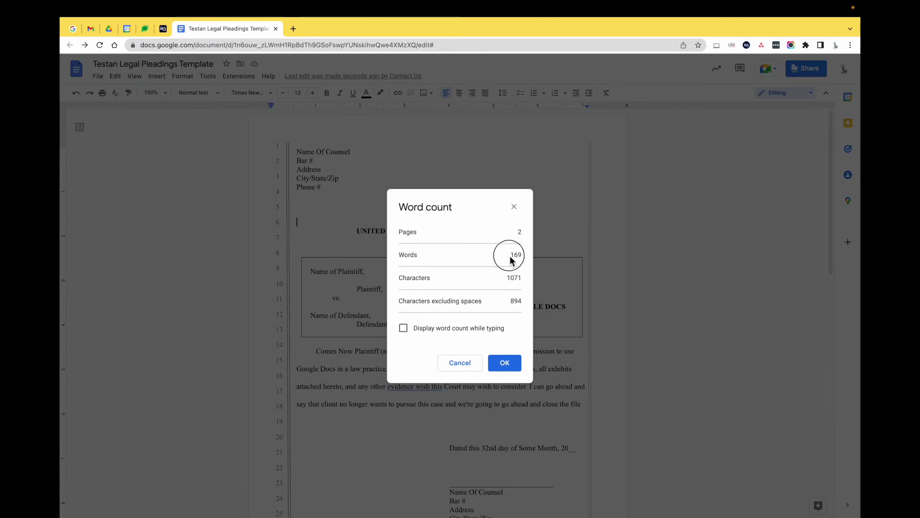
{"action": "left_click", "coordinate": [514, 206]}
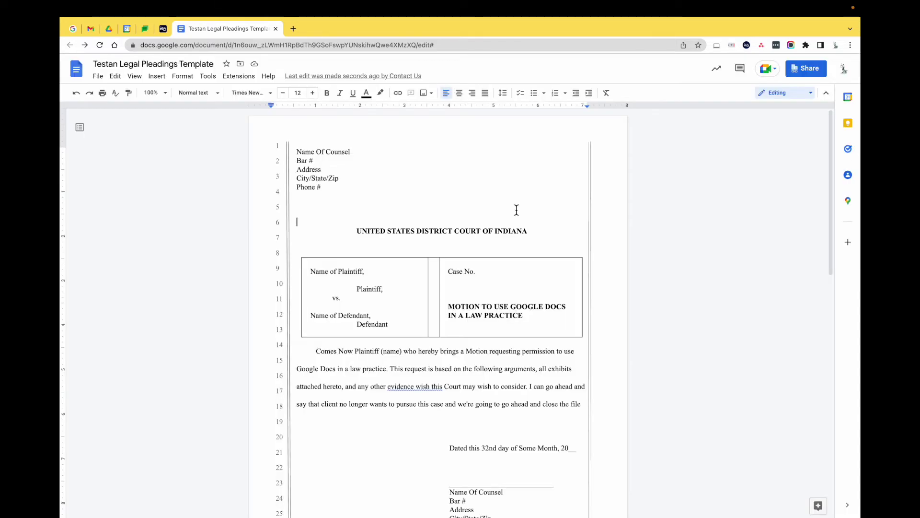
- Open the document comparison settings to view their options, and close them without comparing
{"action": "left_click", "coordinate": [208, 76]}
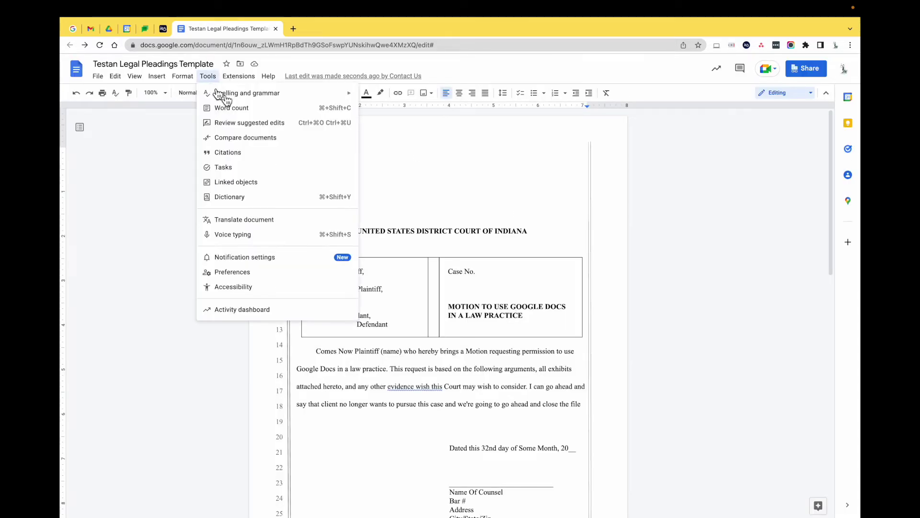
{"action": "left_click", "coordinate": [269, 137]}
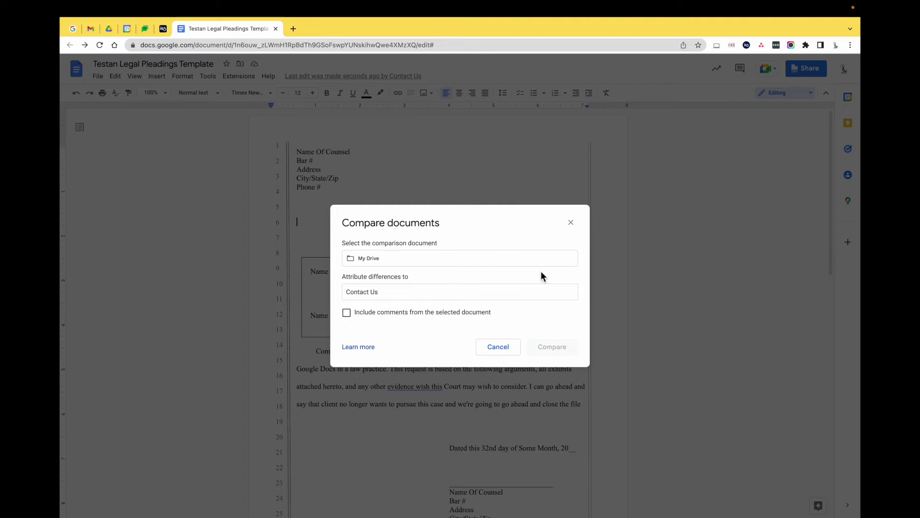
{"action": "left_click", "coordinate": [574, 229]}
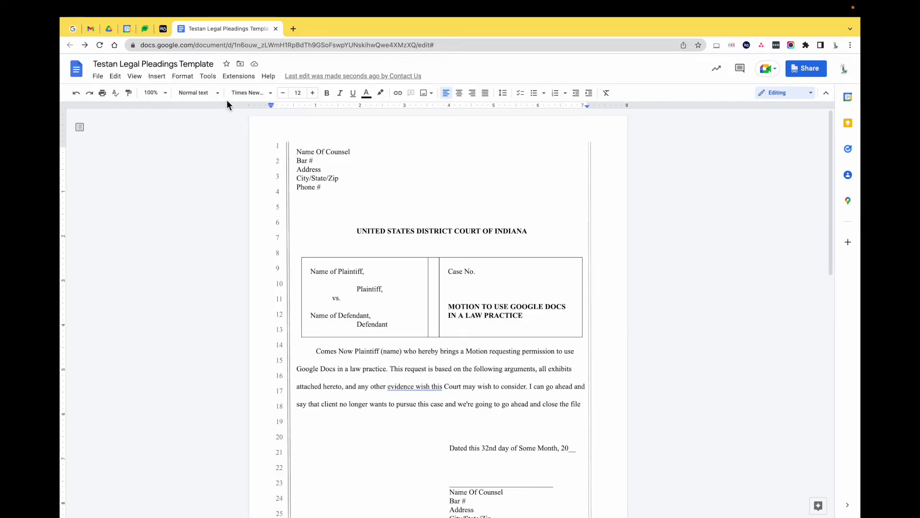
- Show the list of tasks for the pleadings template
{"action": "left_click", "coordinate": [208, 76]}
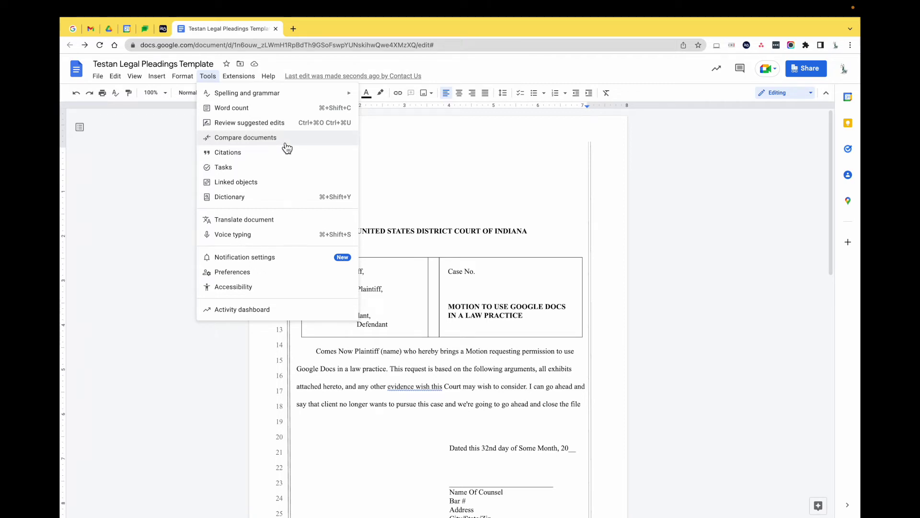
{"action": "left_click", "coordinate": [263, 170]}
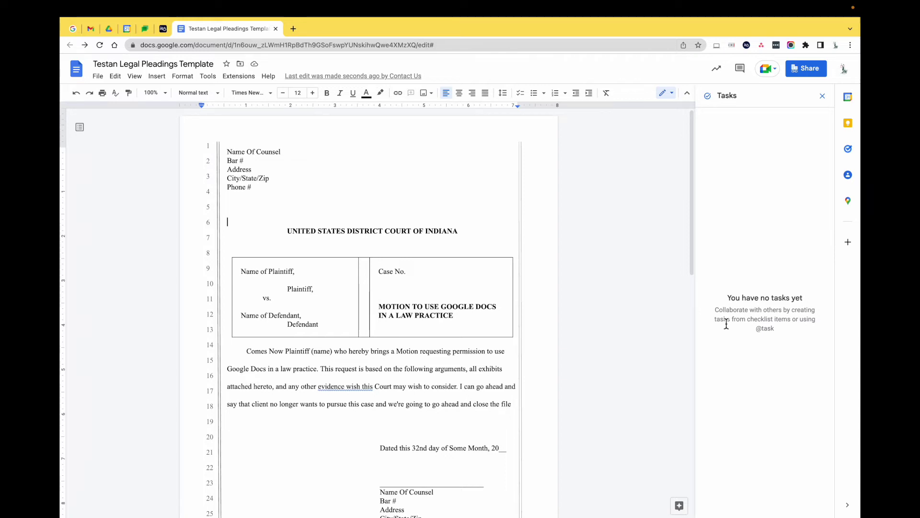
- Open the automatic substitutions in the preferences and examine the list of shortcuts and their replacement text
{"action": "left_click", "coordinate": [208, 77]}
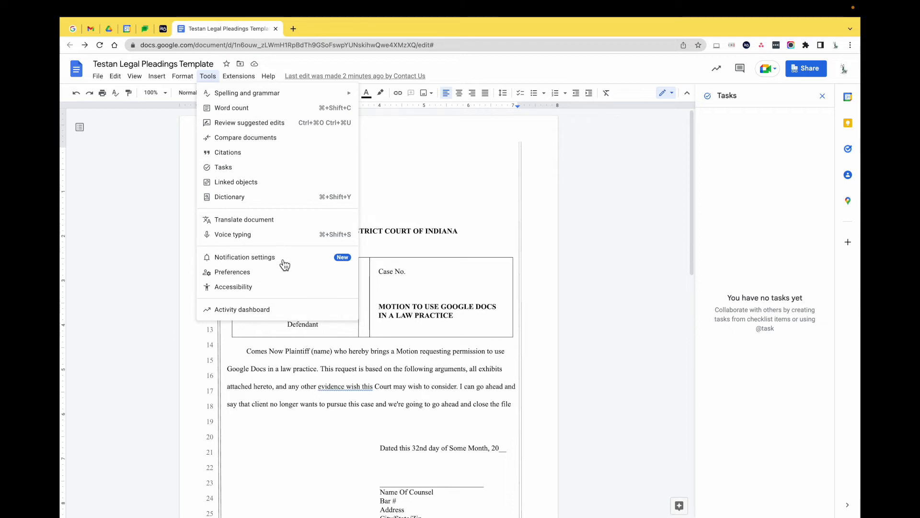
{"action": "left_click", "coordinate": [247, 273]}
{"action": "left_click", "coordinate": [527, 197]}
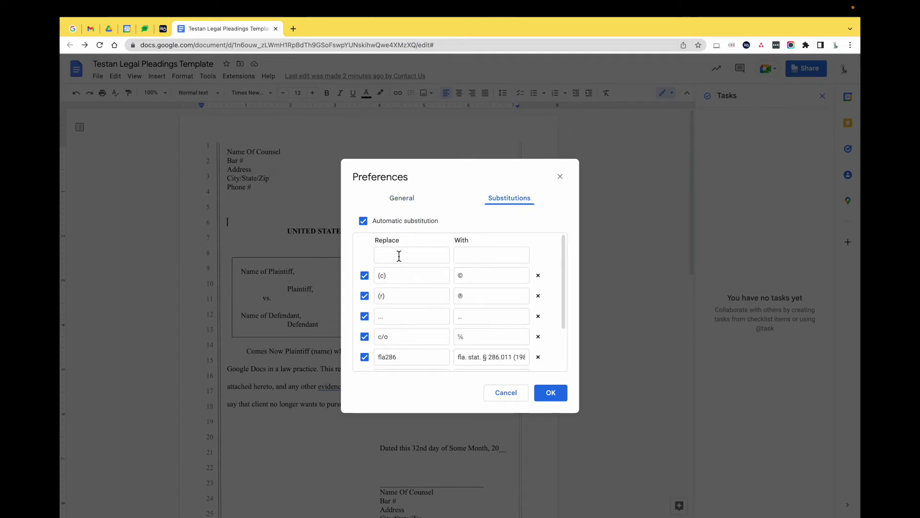
{"action": "scroll", "coordinate": [423, 353], "scroll_direction": "down", "scroll_amount": 2}
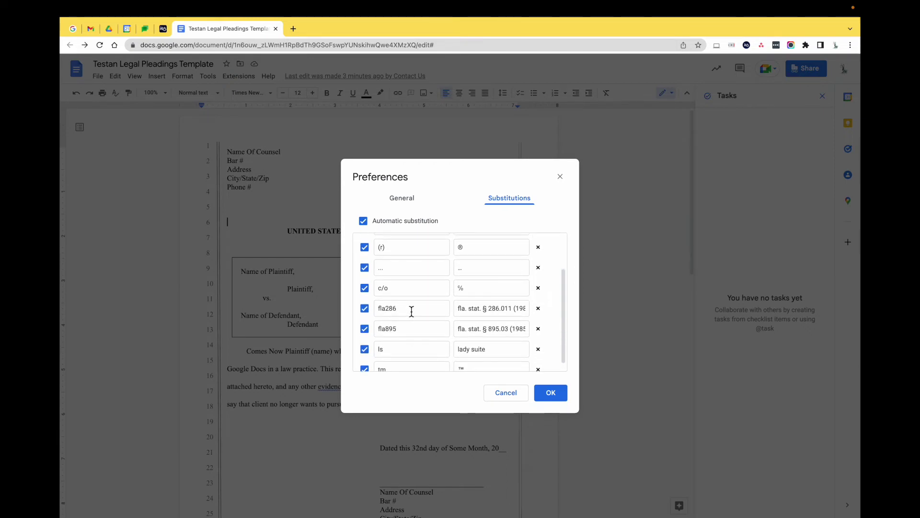
{"action": "scroll", "coordinate": [411, 312], "scroll_direction": "down", "scroll_amount": 1}
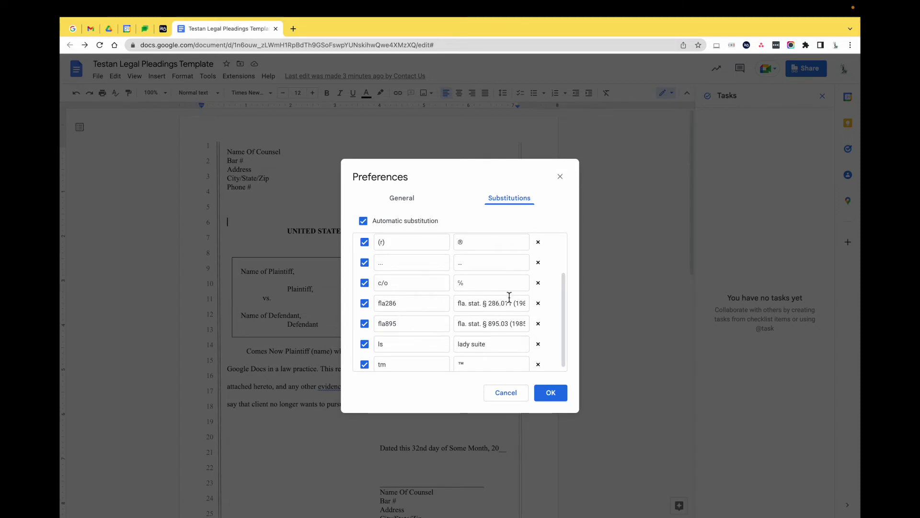
{"action": "scroll", "coordinate": [480, 307], "scroll_direction": "down", "scroll_amount": 1}
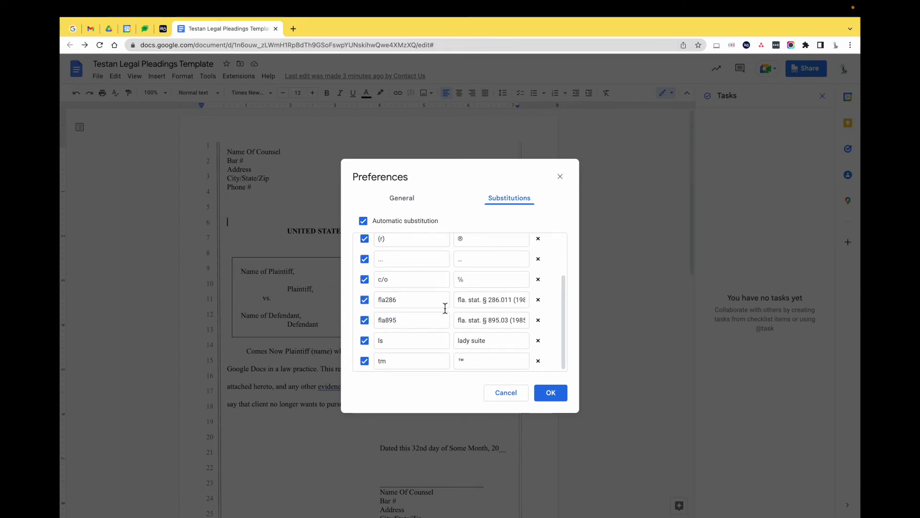
- Delete the "ls" to "lady suite" substitution from the automatic substitutions and save the preferences
{"action": "left_click", "coordinate": [538, 341]}
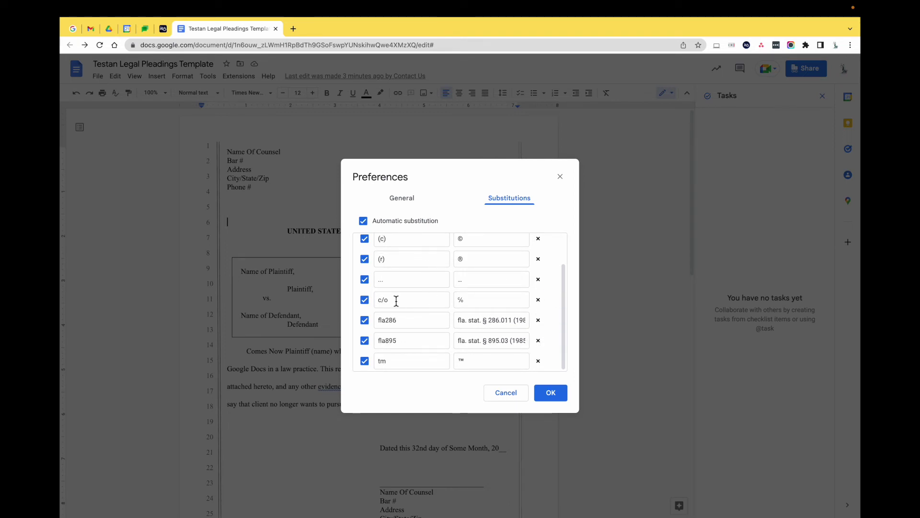
{"action": "scroll", "coordinate": [397, 302], "scroll_direction": "up", "scroll_amount": 1}
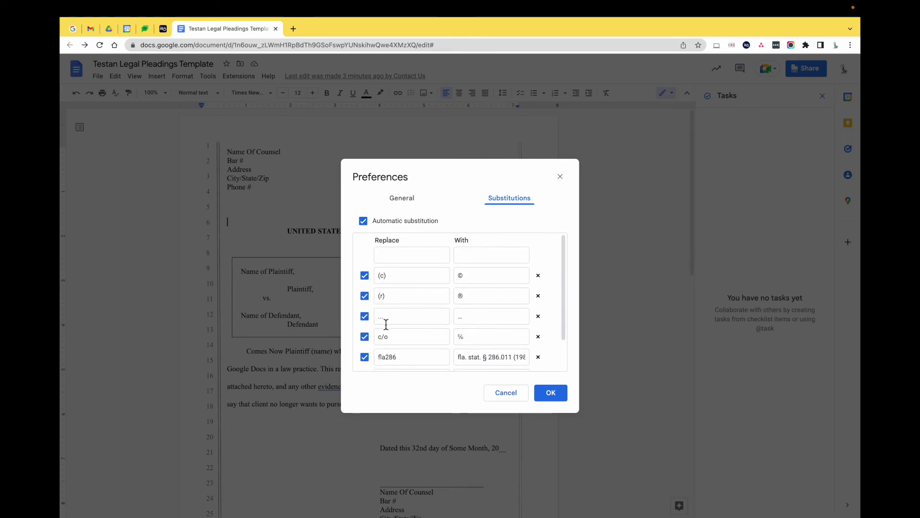
{"action": "scroll", "coordinate": [382, 323], "scroll_direction": "down", "scroll_amount": 2}
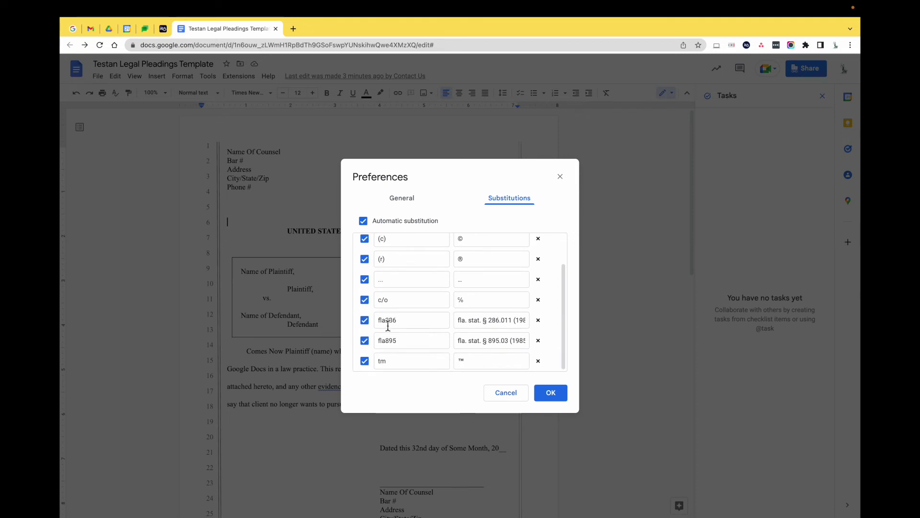
{"action": "left_click", "coordinate": [550, 399]}
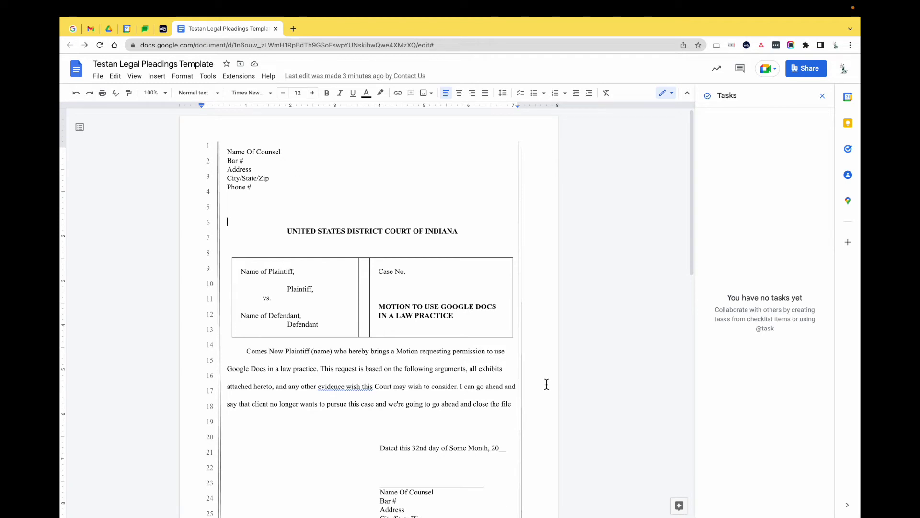
- Open the Google Workspace Marketplace to view the add-ons for Docs, and close it along with the task list
{"action": "left_click", "coordinate": [242, 79]}
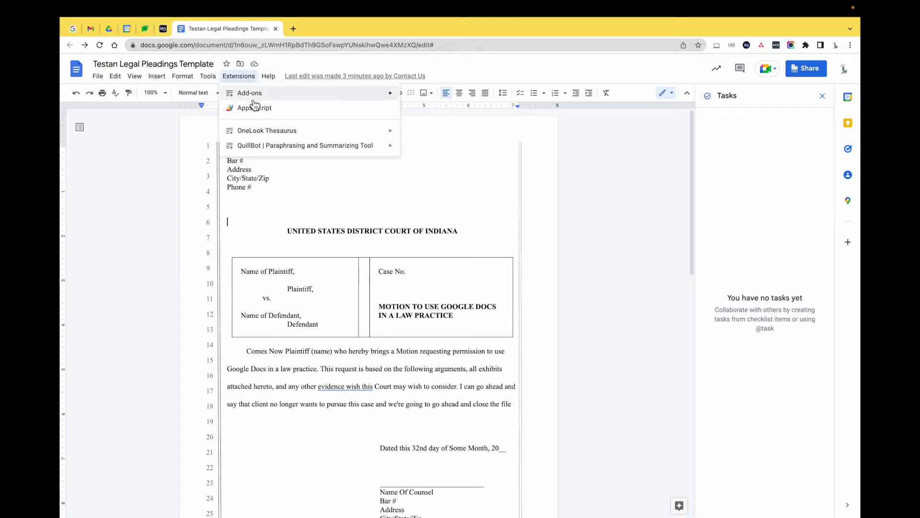
{"action": "mouse_move", "coordinate": [259, 96]}
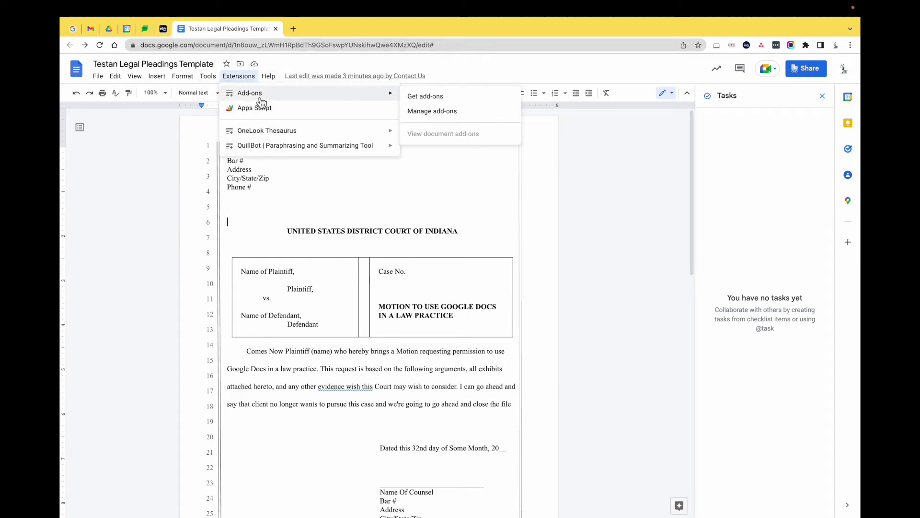
{"action": "left_click", "coordinate": [422, 96]}
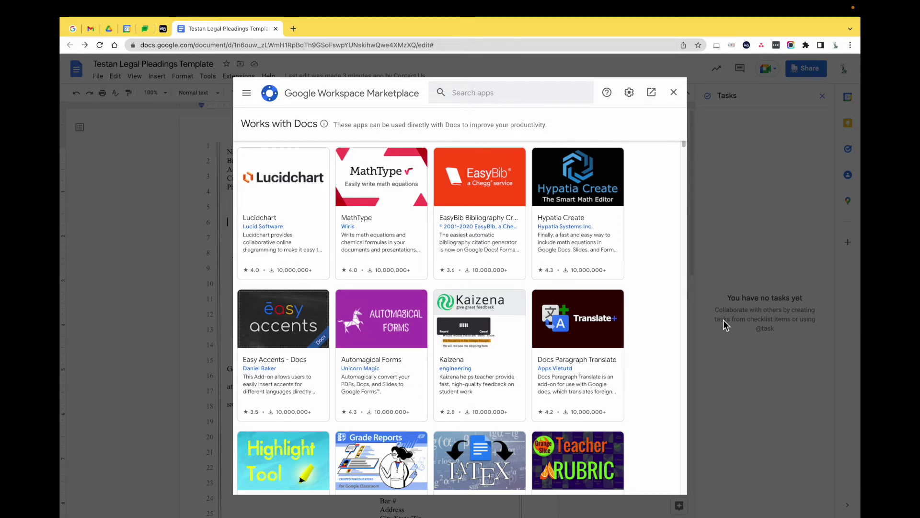
{"action": "left_click", "coordinate": [674, 93]}
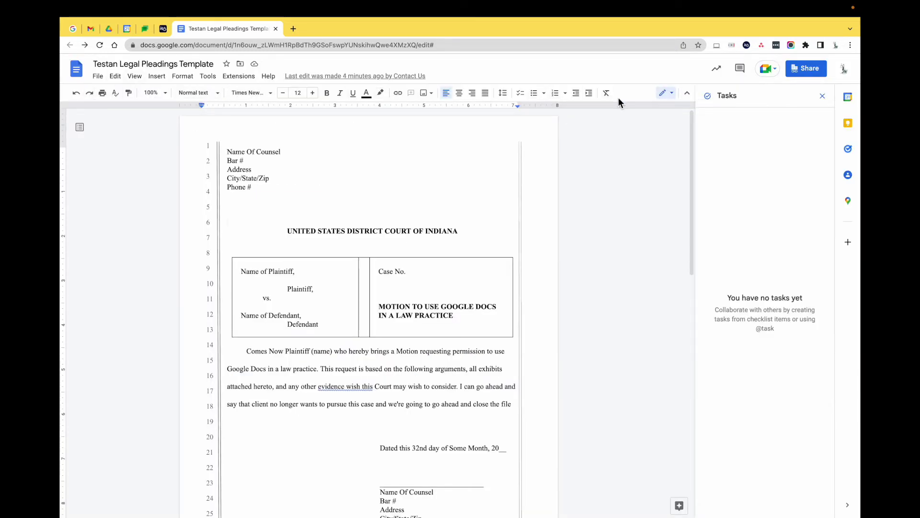
{"action": "left_click", "coordinate": [822, 96]}
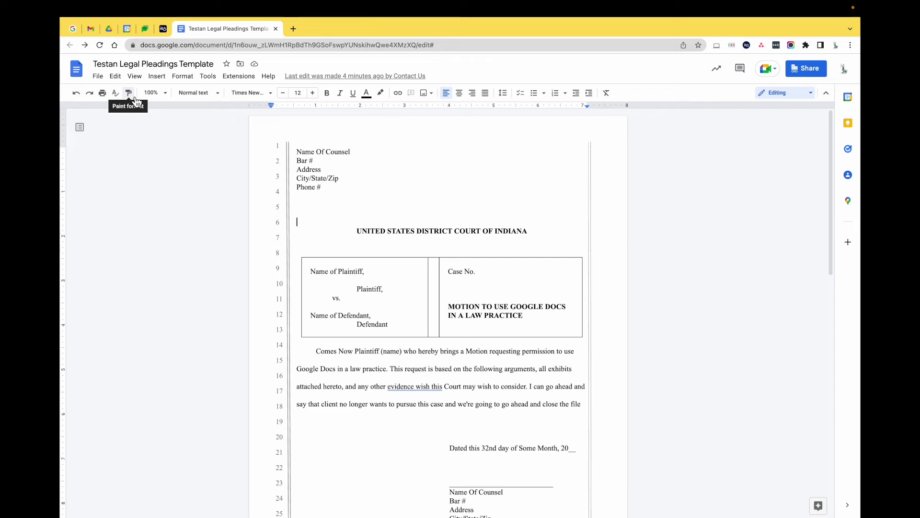
- Show the paragraph styles, the font choices and the options for default styles, and close them without changing anything
{"action": "left_click", "coordinate": [202, 99]}
{"action": "mouse_move", "coordinate": [223, 319]}
{"action": "left_click", "coordinate": [250, 92]}
{"action": "left_click", "coordinate": [209, 95]}
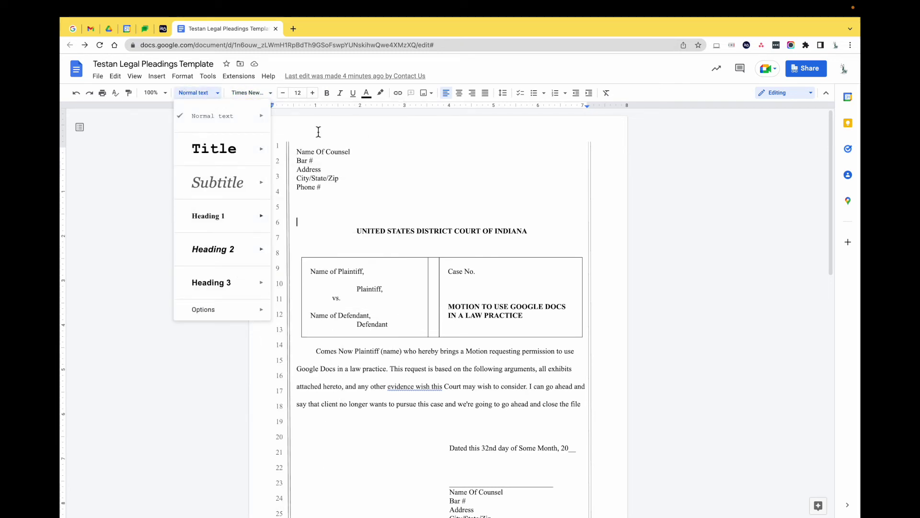
{"action": "left_click", "coordinate": [259, 95]}
{"action": "left_click", "coordinate": [215, 94]}
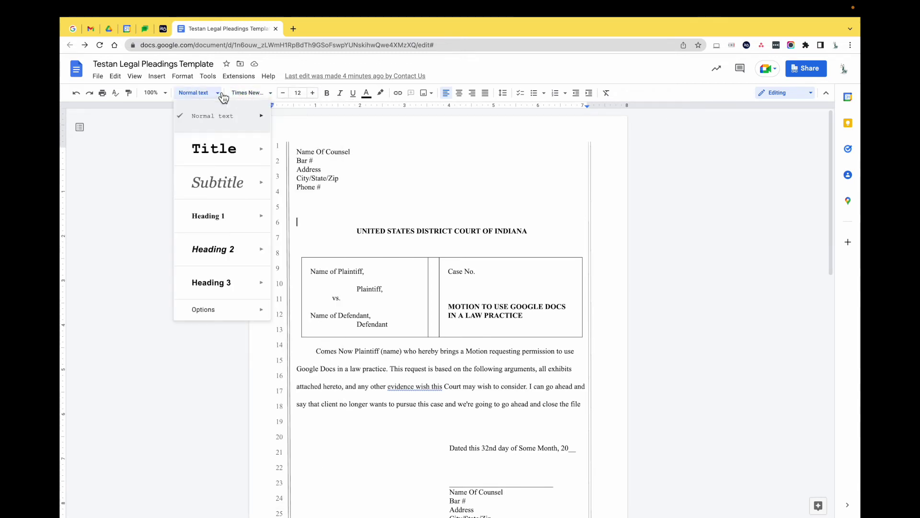
{"action": "mouse_move", "coordinate": [262, 301]}
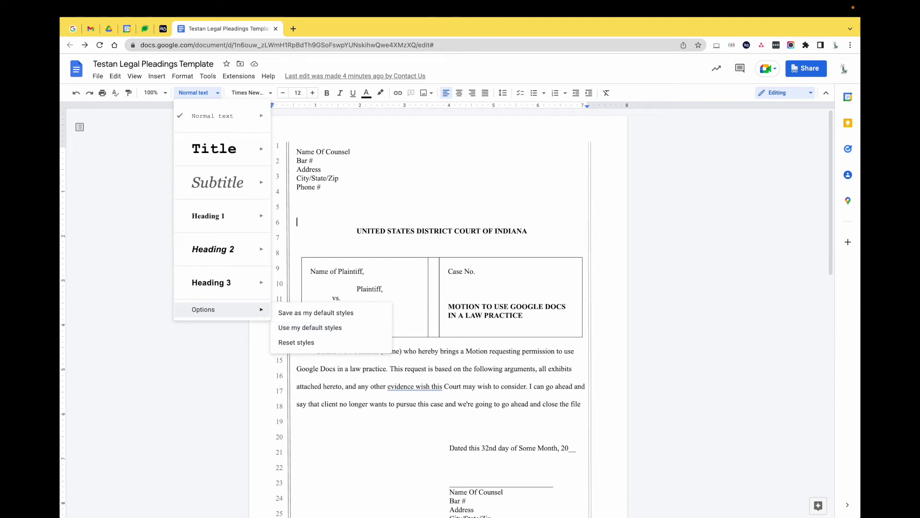
{"action": "left_click", "coordinate": [812, 109]}
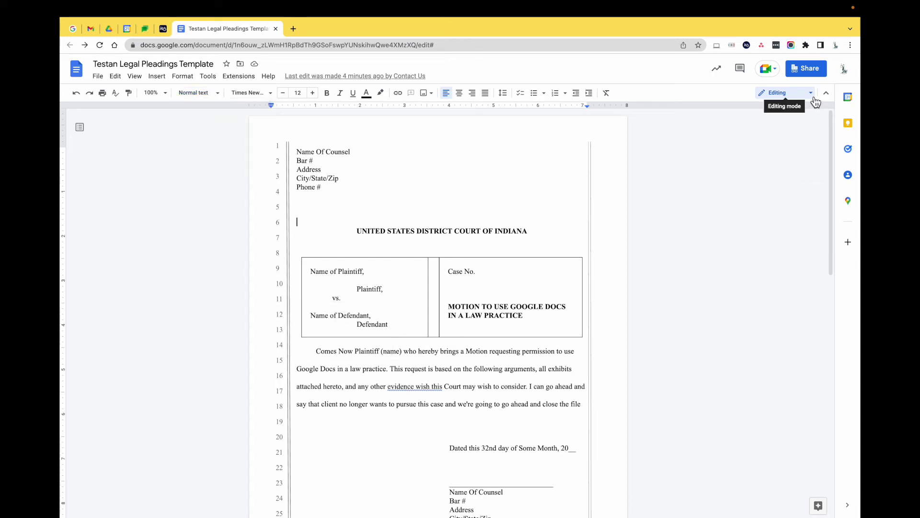
- Switch the document to Suggesting and Viewing modes in turn, and return it to Editing mode
{"action": "left_click", "coordinate": [815, 98]}
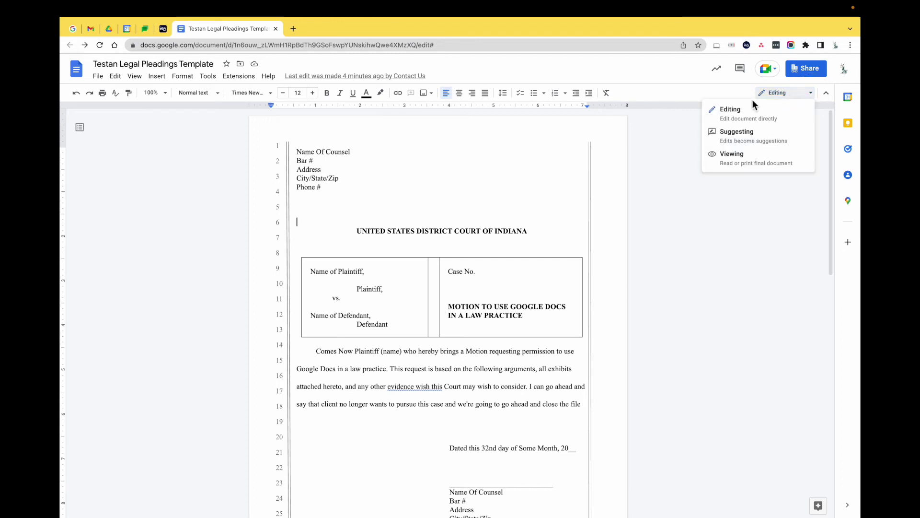
{"action": "left_click", "coordinate": [748, 135]}
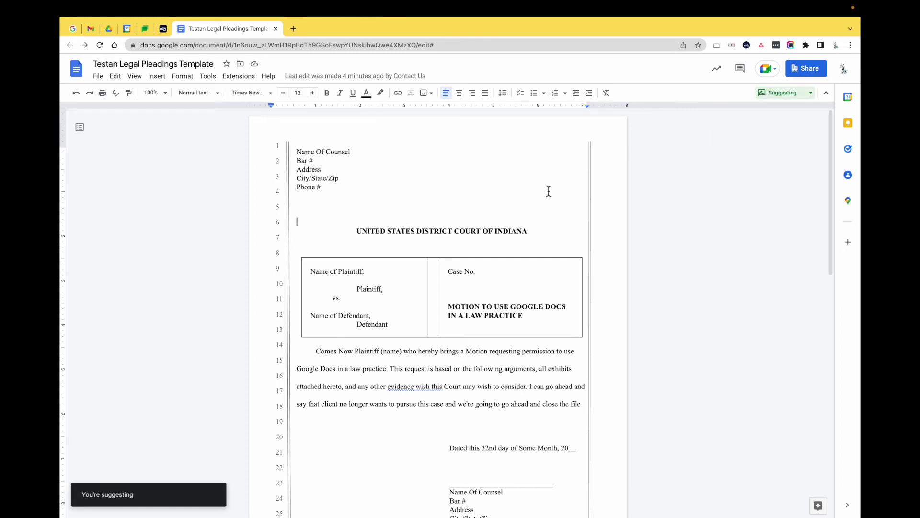
{"action": "left_click", "coordinate": [809, 93]}
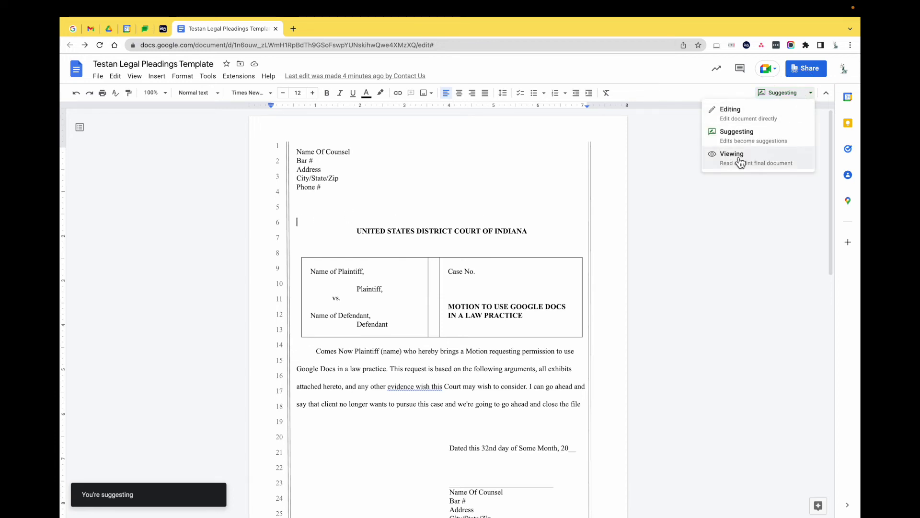
{"action": "left_click", "coordinate": [740, 160]}
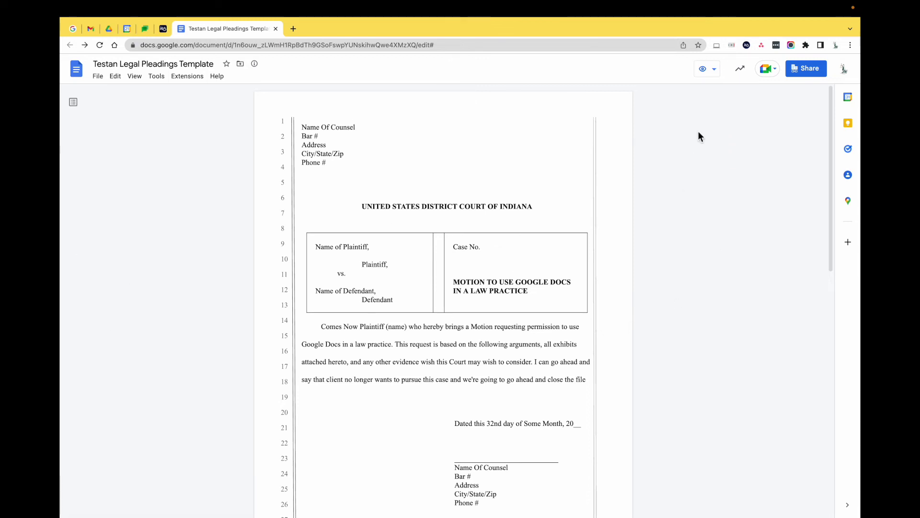
{"action": "left_click", "coordinate": [704, 77]}
{"action": "left_click", "coordinate": [722, 90]}
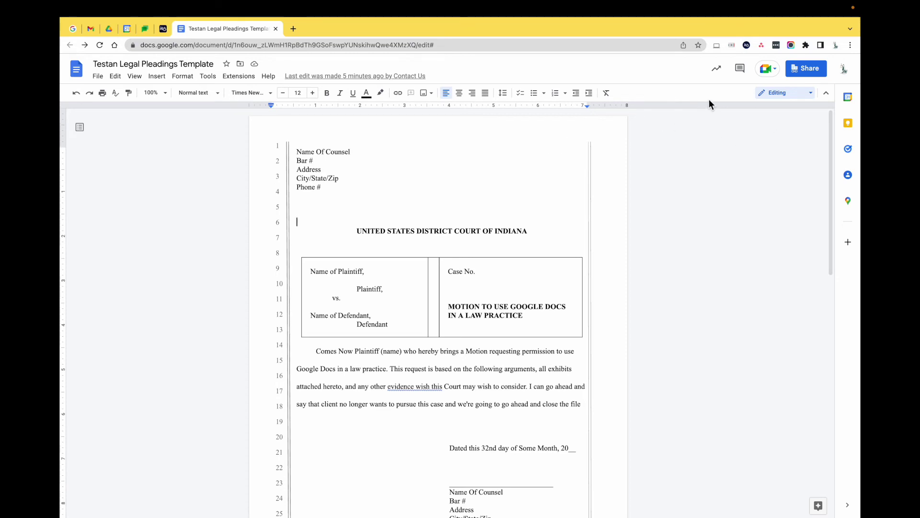
- View all viewers, the viewer and comment trends, and the sharing history in the document's activity dashboard, and close it
{"action": "left_click", "coordinate": [716, 68]}
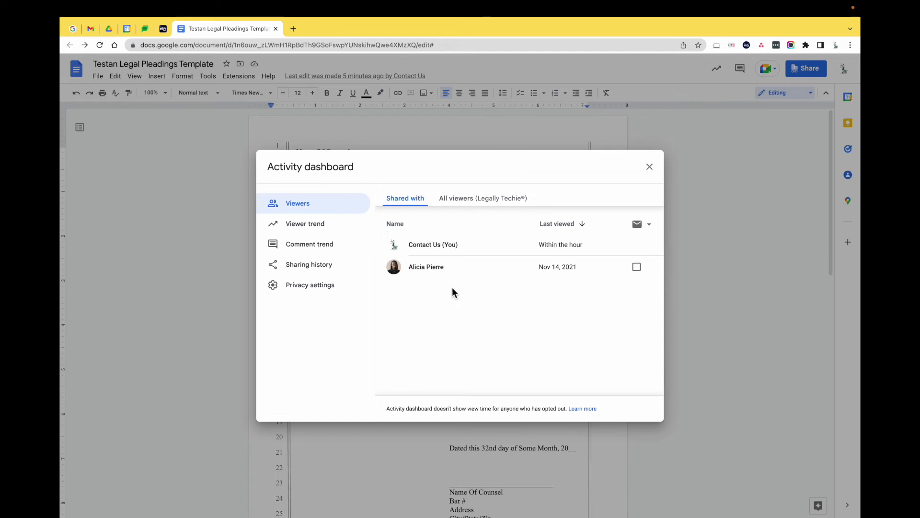
{"action": "left_click", "coordinate": [475, 205]}
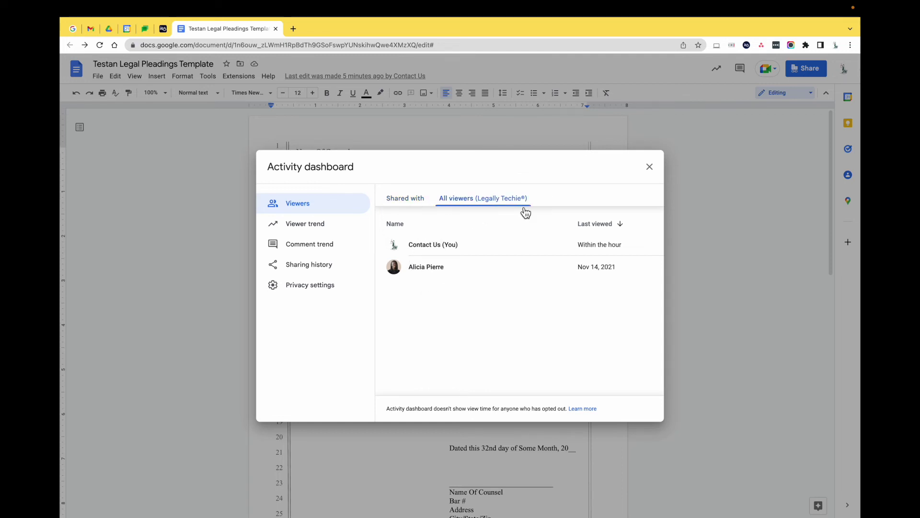
{"action": "left_click", "coordinate": [329, 227]}
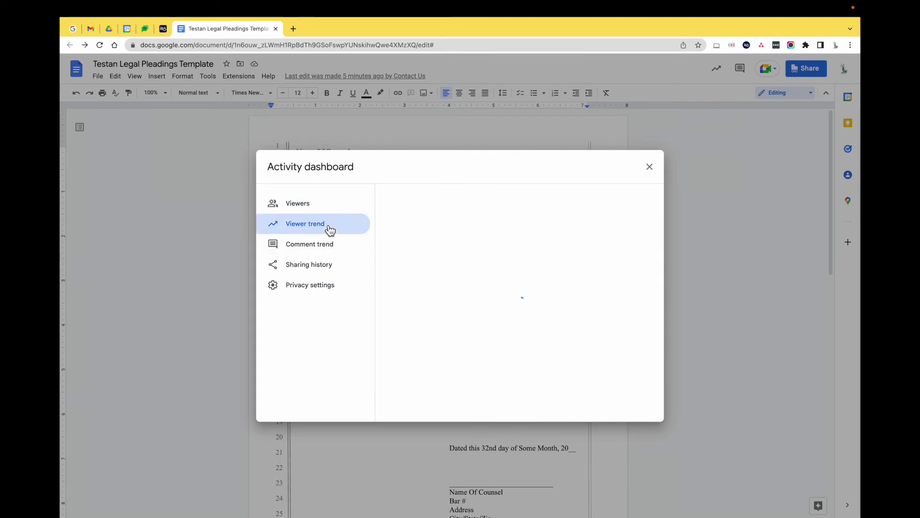
{"action": "left_click", "coordinate": [333, 246]}
{"action": "left_click", "coordinate": [345, 232]}
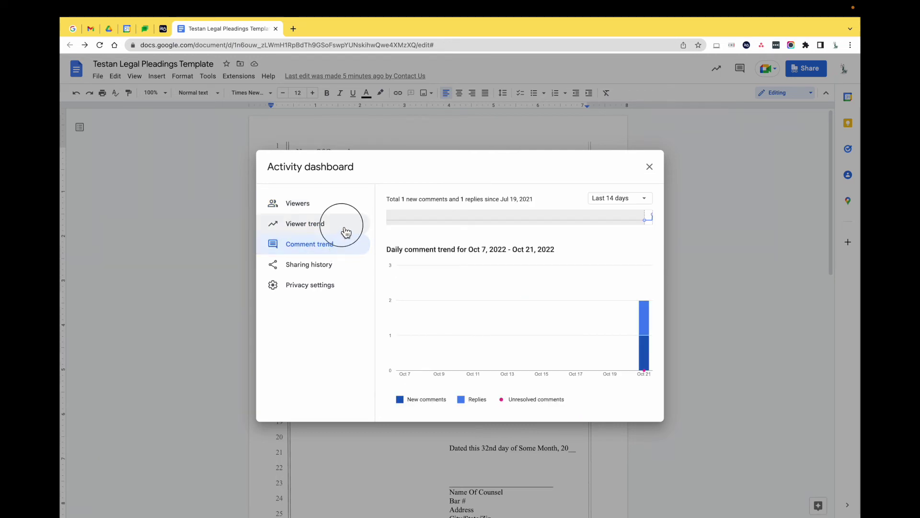
{"action": "left_click", "coordinate": [335, 269]}
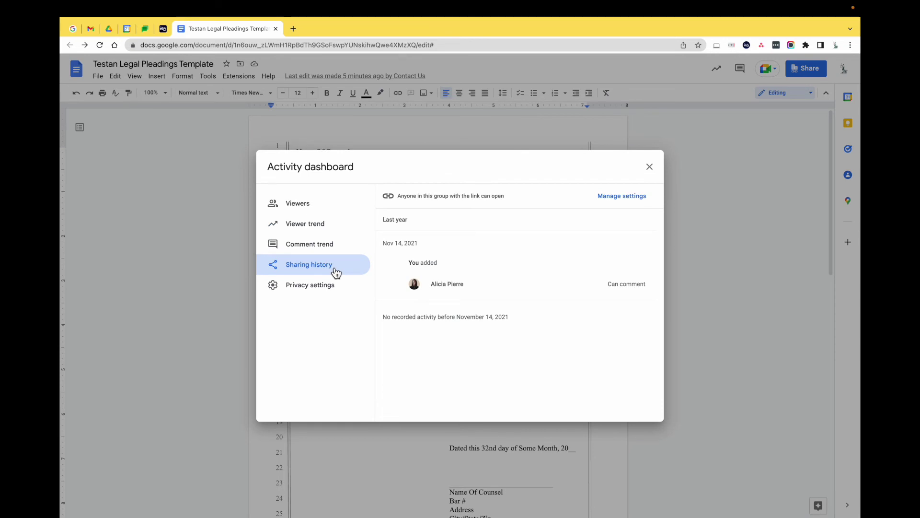
{"action": "left_click", "coordinate": [657, 168]}
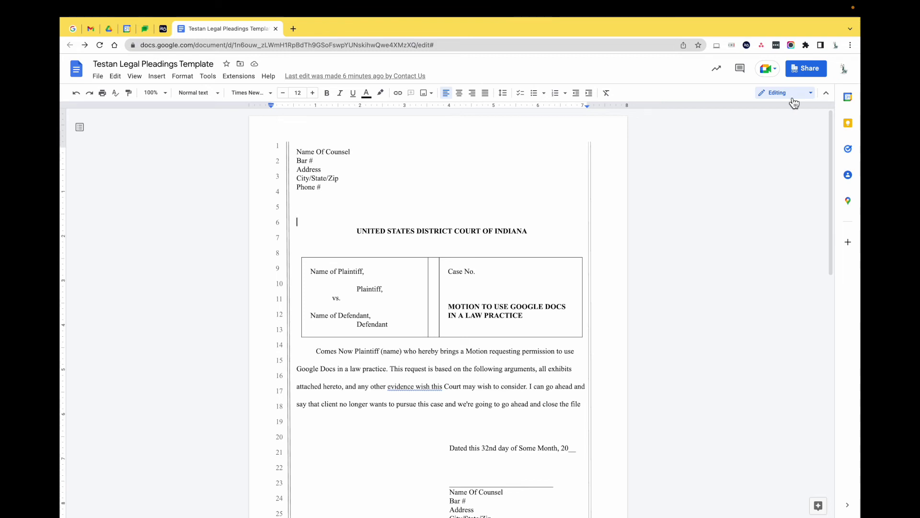
- Show the document's comments and the options for joining or starting a meeting
{"action": "left_click", "coordinate": [742, 69]}
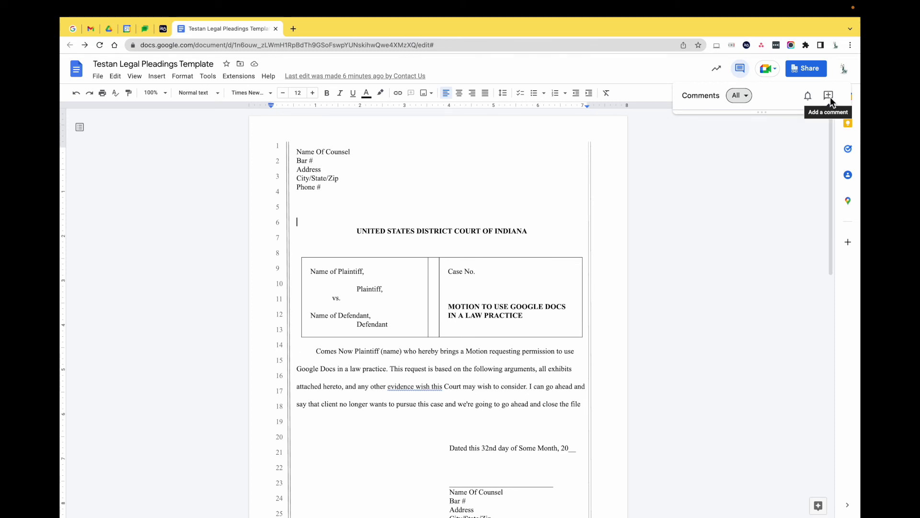
{"action": "left_click", "coordinate": [780, 128]}
{"action": "left_click", "coordinate": [773, 70]}
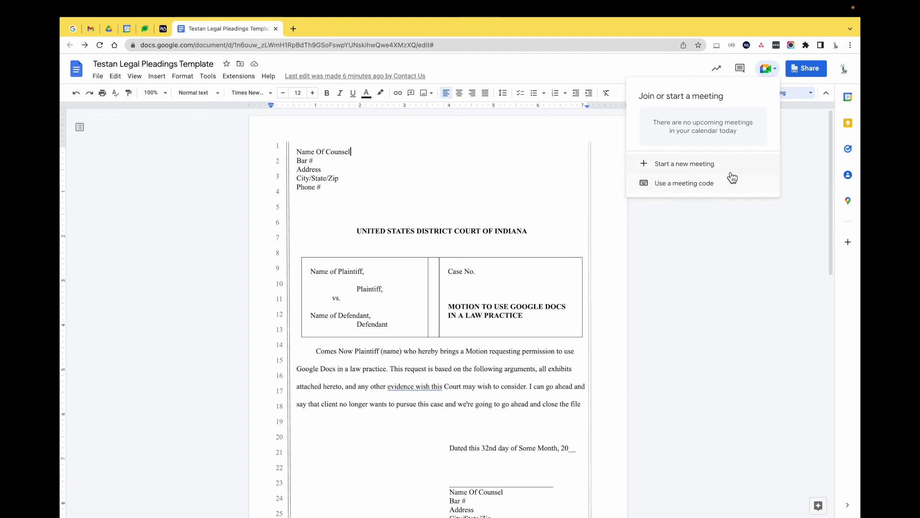
- Turn off editors changing permissions and sharing, and viewers and commenters seeing download, print and copy, in the template's sharing settings
{"action": "left_click", "coordinate": [809, 68]}
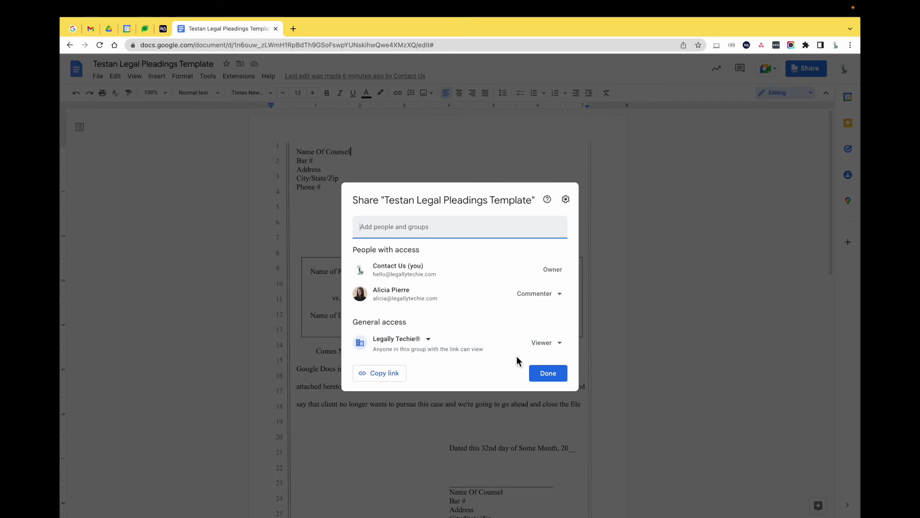
{"action": "left_click", "coordinate": [565, 199]}
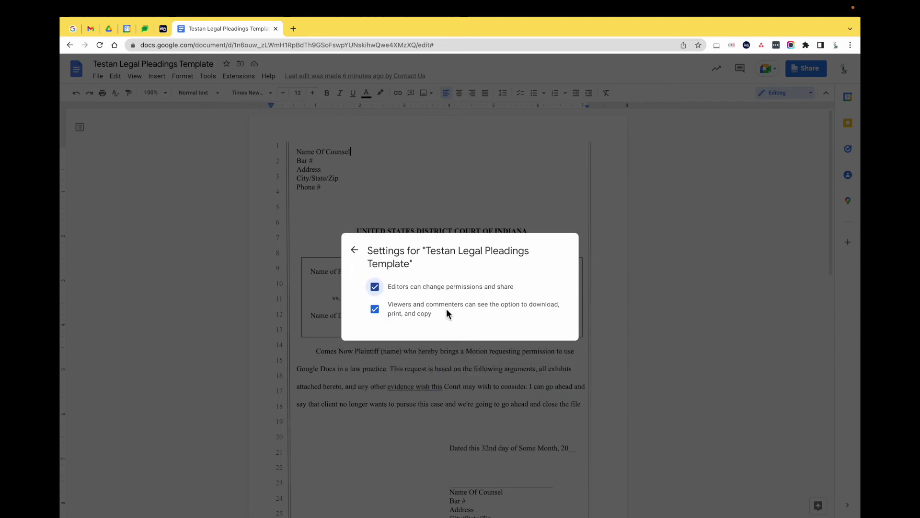
{"action": "left_click", "coordinate": [379, 311]}
{"action": "left_click", "coordinate": [386, 294]}
{"action": "left_click", "coordinate": [355, 250]}
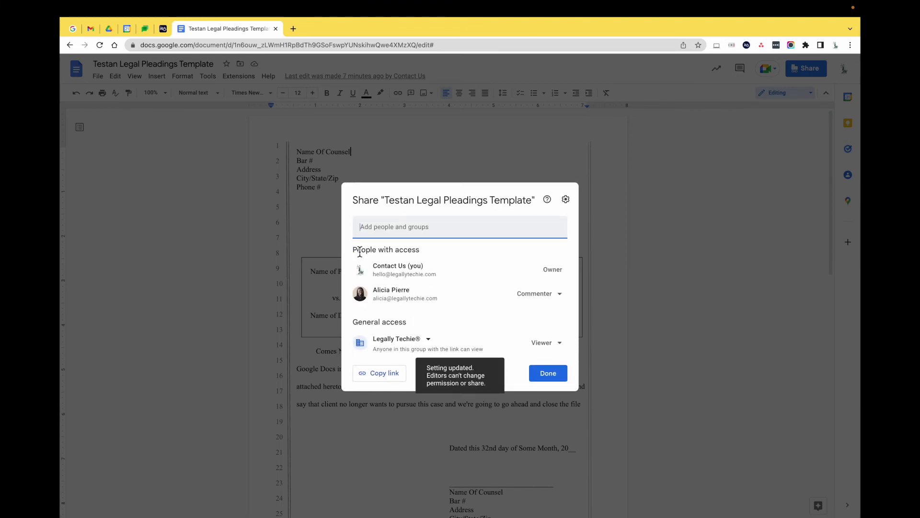
{"action": "left_click", "coordinate": [551, 376]}
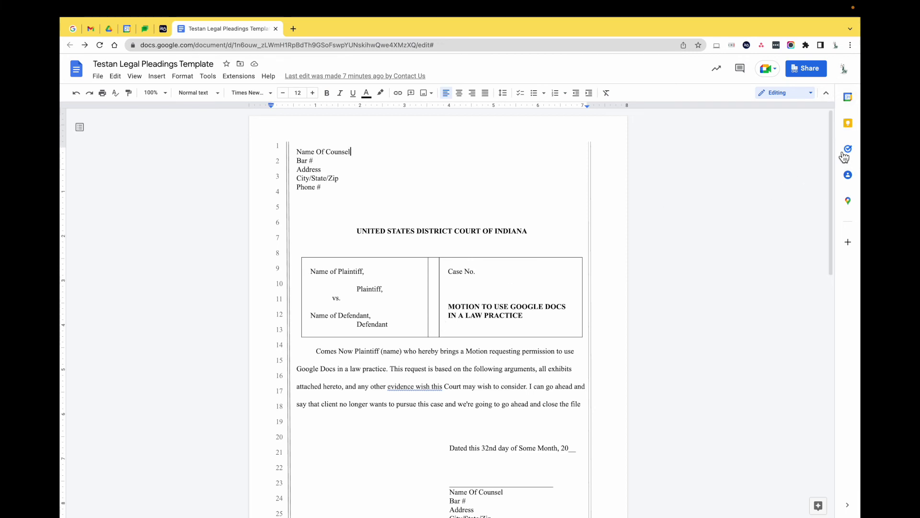
- Show Calendar, Keep, Tasks, Contacts and Maps in turn beside the pleadings template
{"action": "left_click", "coordinate": [853, 106]}
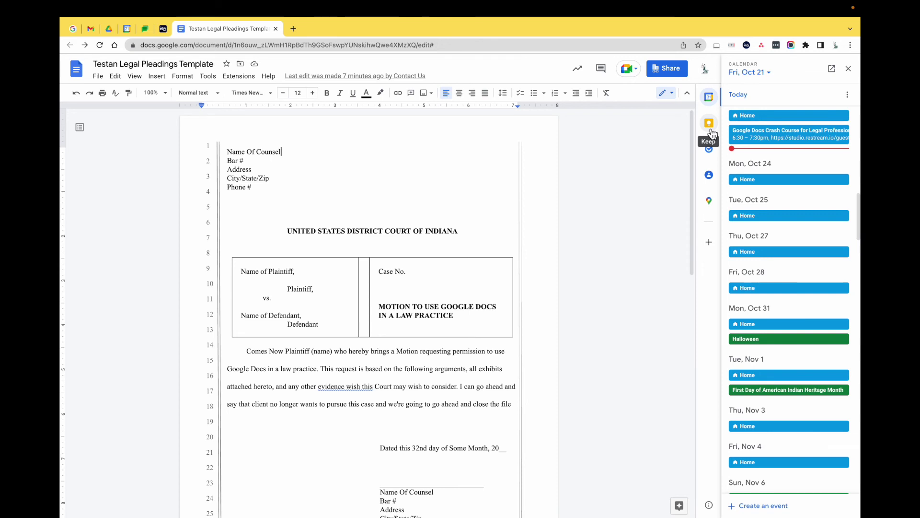
{"action": "left_click", "coordinate": [713, 125]}
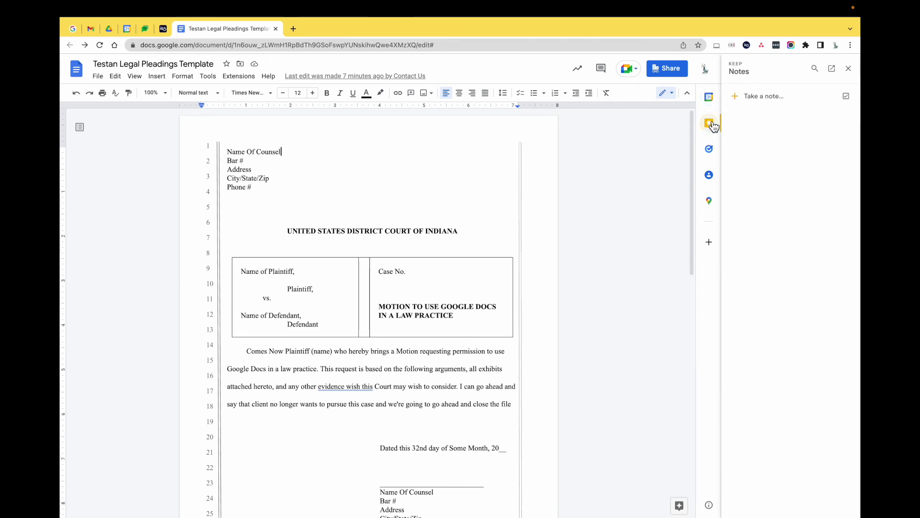
{"action": "left_click", "coordinate": [716, 152]}
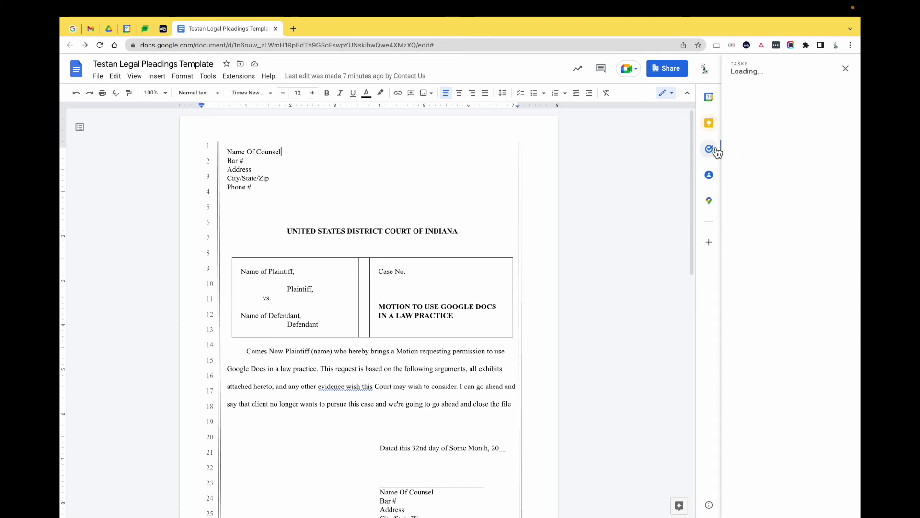
{"action": "left_click", "coordinate": [710, 176]}
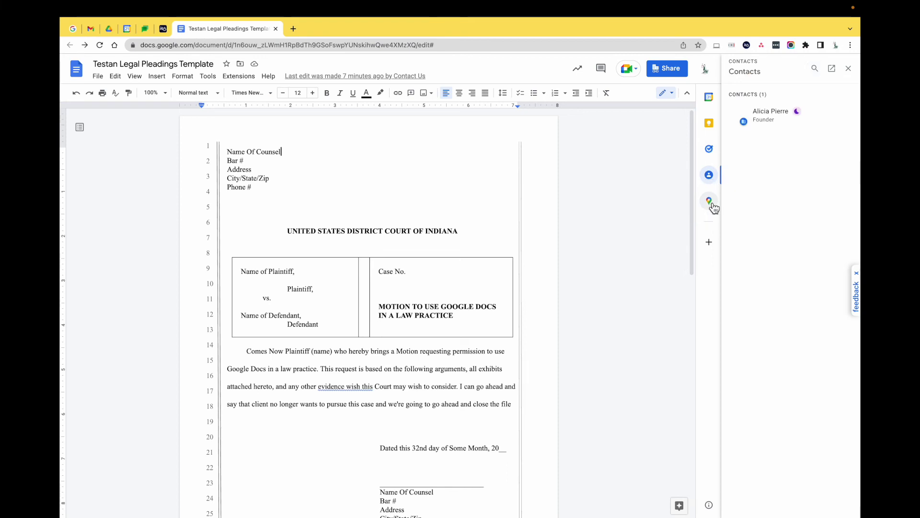
{"action": "left_click", "coordinate": [711, 204]}
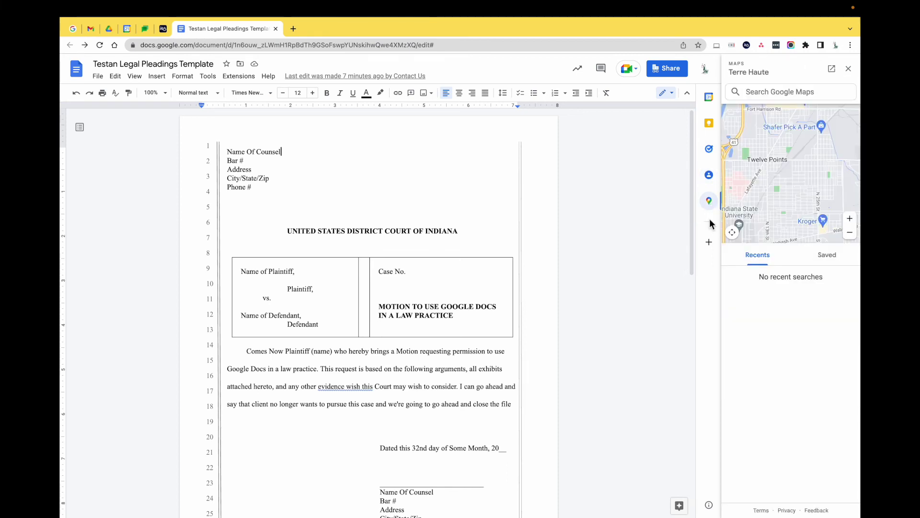
- Show the Google Workspace Marketplace add-ons that work with Docs, and close them along with Maps
{"action": "left_click", "coordinate": [710, 243]}
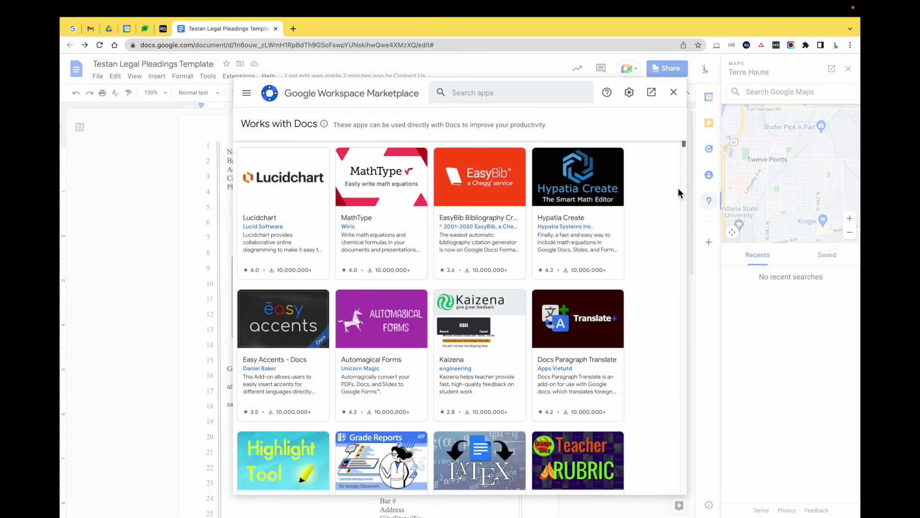
{"action": "left_click", "coordinate": [673, 91]}
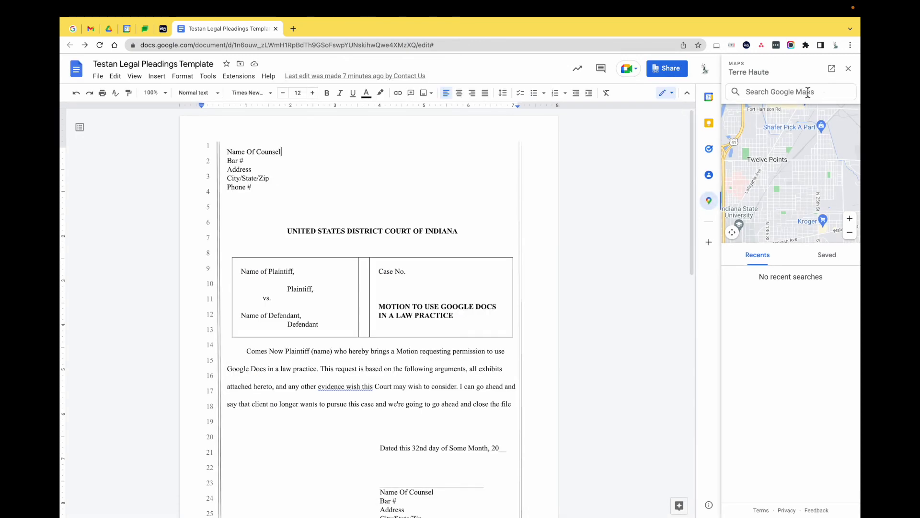
{"action": "left_click", "coordinate": [848, 69]}
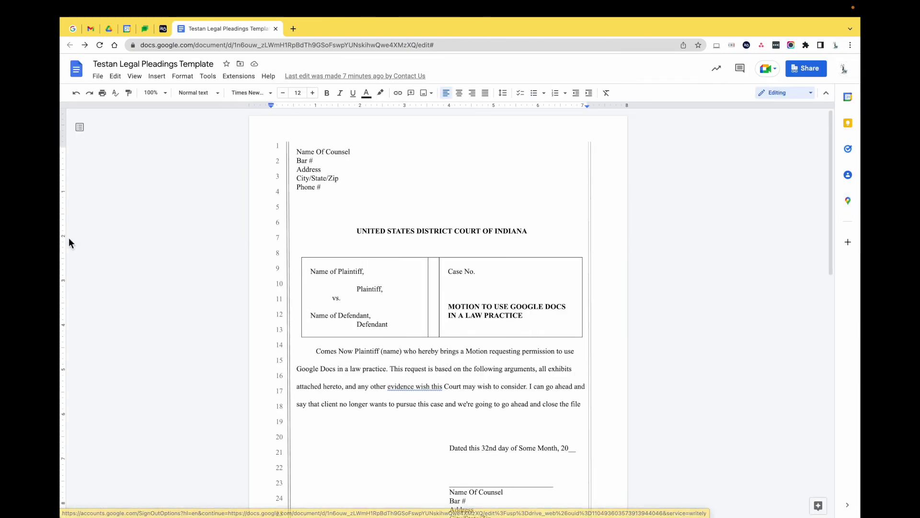
- Show the actions available for a few selected words in the motion's opening paragraph, and dismiss them
{"action": "scroll", "coordinate": [712, 405], "scroll_direction": "down", "scroll_amount": 1}
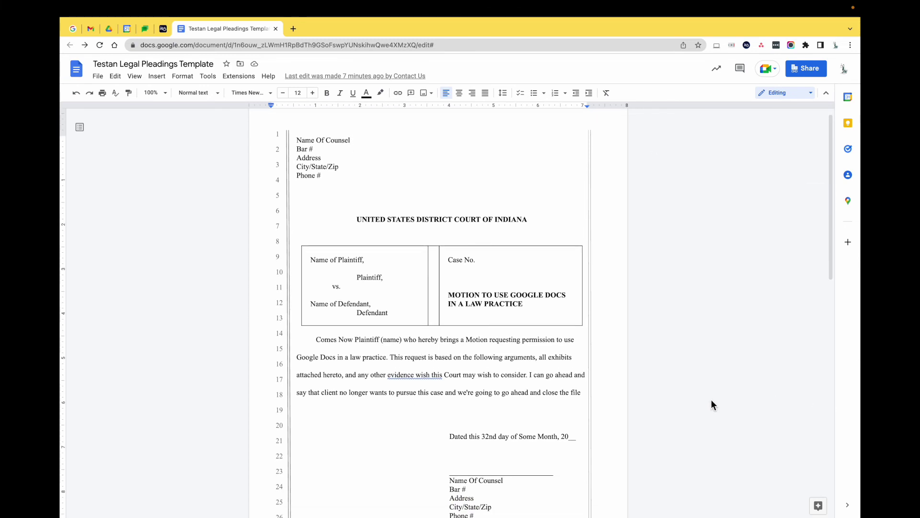
{"action": "scroll", "coordinate": [711, 401], "scroll_direction": "down", "scroll_amount": 1}
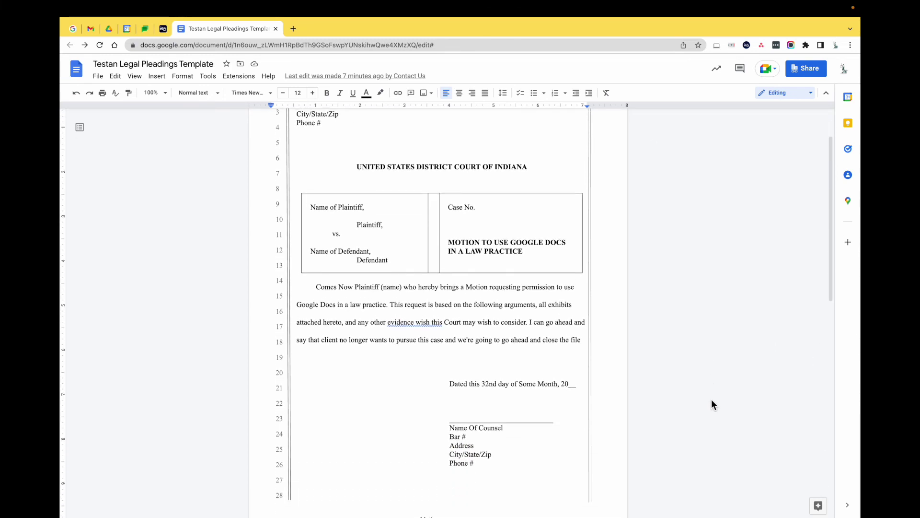
{"action": "left_click_drag", "start_coordinate": [495, 323], "coordinate": [457, 322]}
{"action": "right_click", "coordinate": [465, 322]}
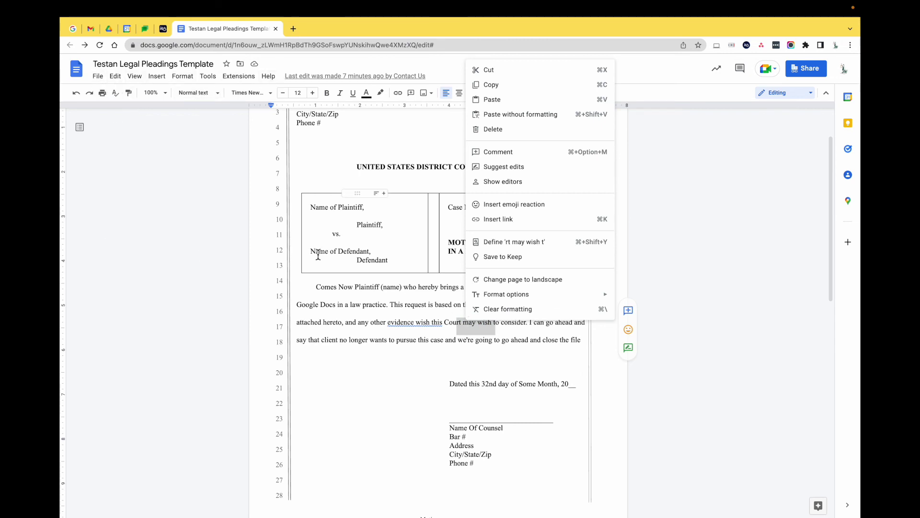
{"action": "left_click", "coordinate": [429, 338]}
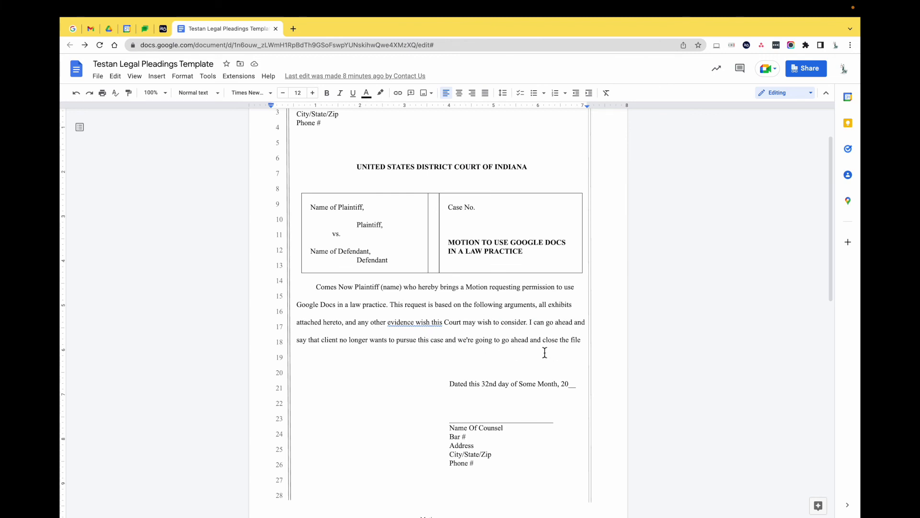
- Delete the blank line below the counsel's Phone # line and put it back
{"action": "scroll", "coordinate": [545, 353], "scroll_direction": "up", "scroll_amount": 2}
{"action": "left_click", "coordinate": [694, 173]}
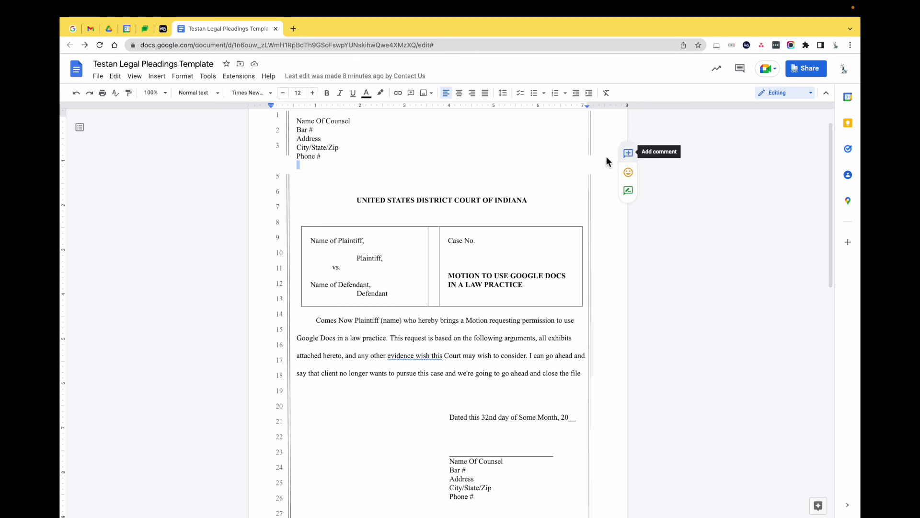
{"action": "key", "text": "BackSpace"}
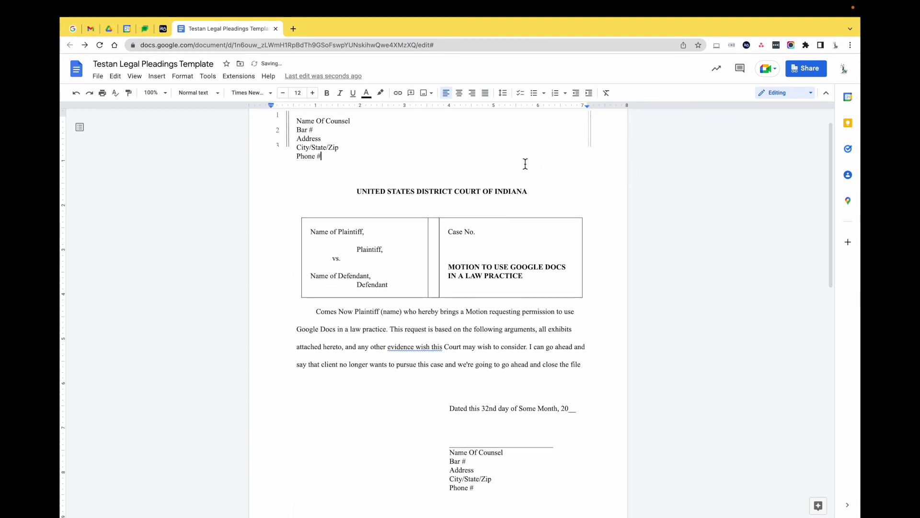
{"action": "key", "text": "Return"}
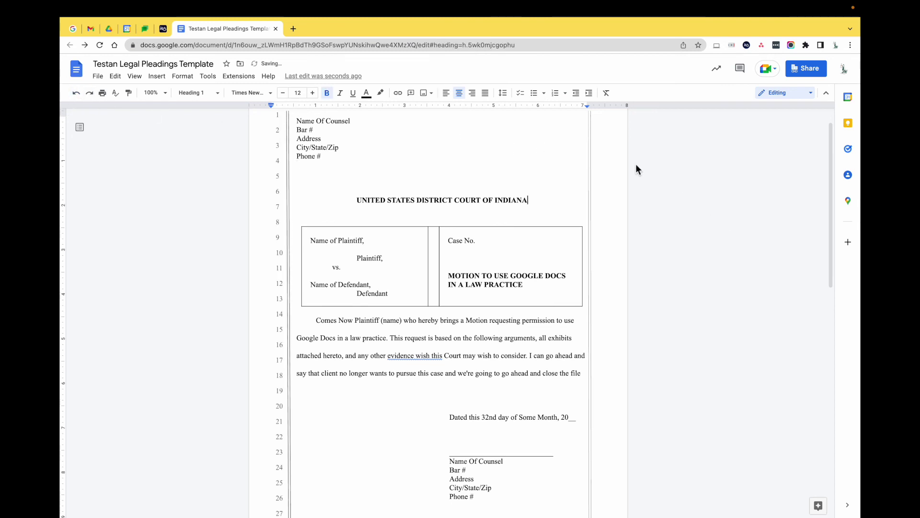
{"action": "left_click", "coordinate": [681, 160]}
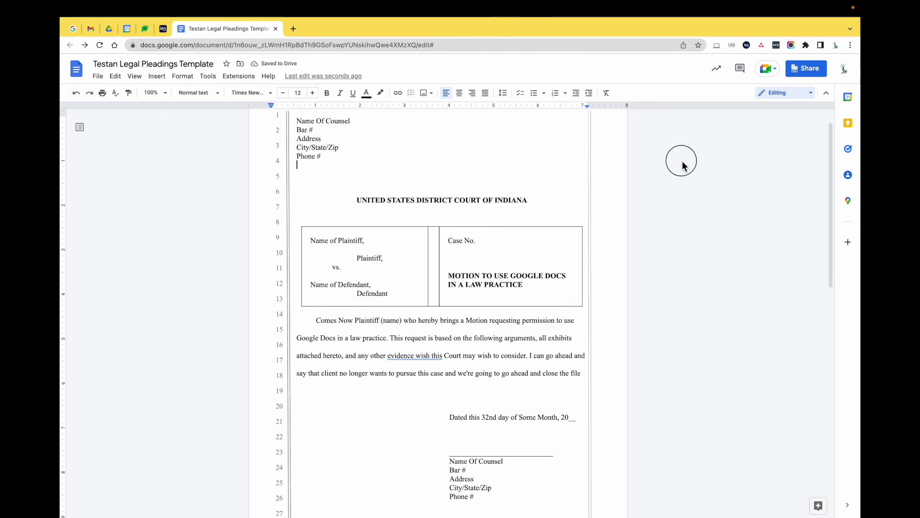
{"action": "scroll", "coordinate": [581, 214], "scroll_direction": "up", "scroll_amount": 1}
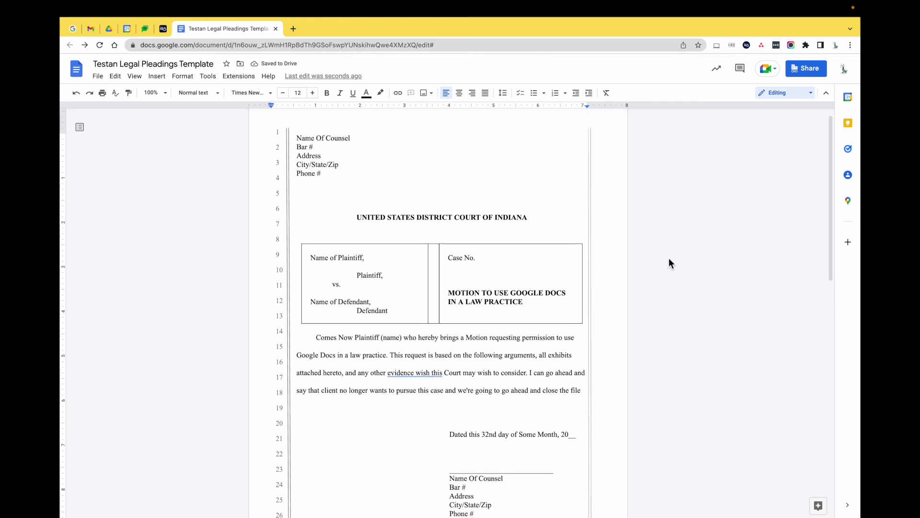
- Draft a comment "this" on the UNITED STATES DISTRICT COURT OF INDIANA heading, mentioning and assigning it to a colleague, and discard it
{"action": "left_click", "coordinate": [593, 236]}
{"action": "left_click", "coordinate": [630, 206]}
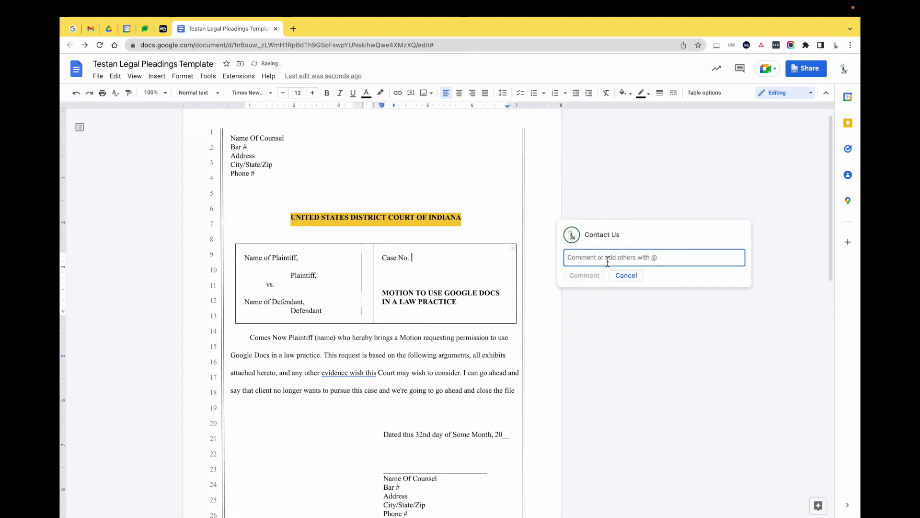
{"action": "type", "text": "this"}
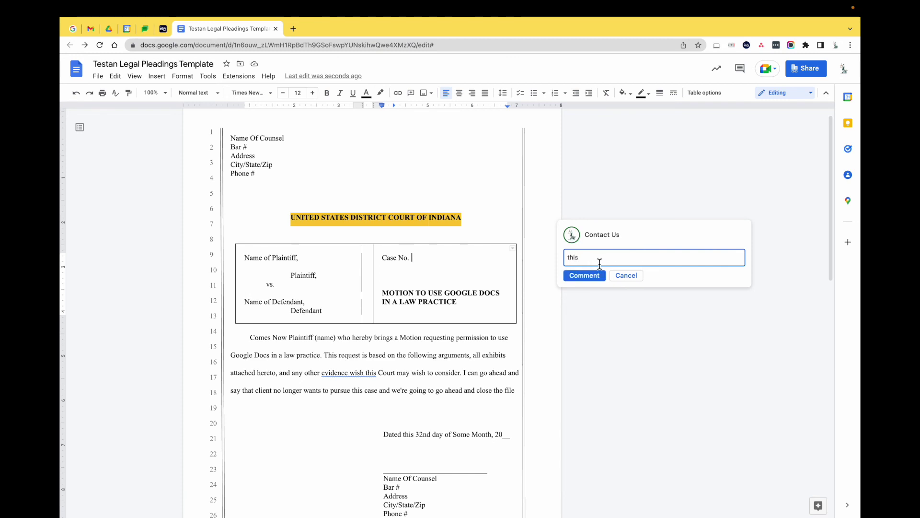
{"action": "type", "text": " +"}
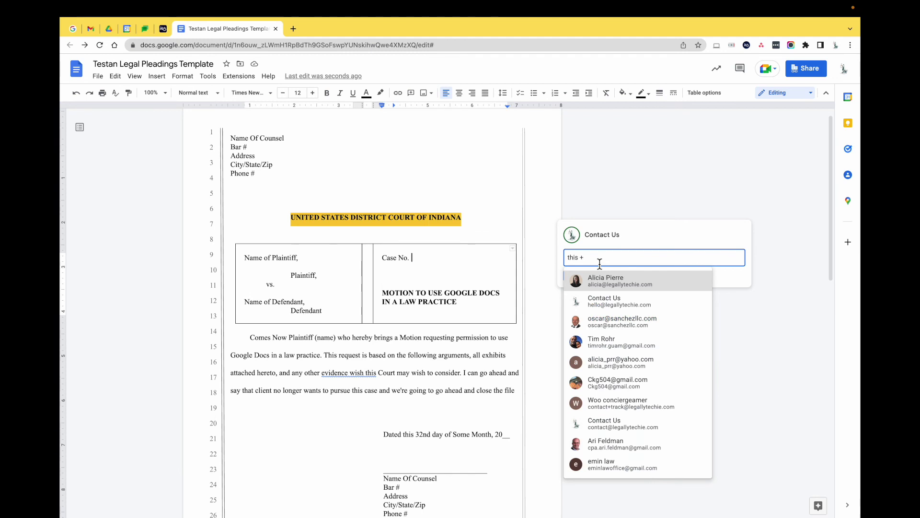
{"action": "key", "text": "BackSpace"}
{"action": "type", "text": "@"}
{"action": "left_click", "coordinate": [641, 287]}
{"action": "left_click", "coordinate": [589, 278]}
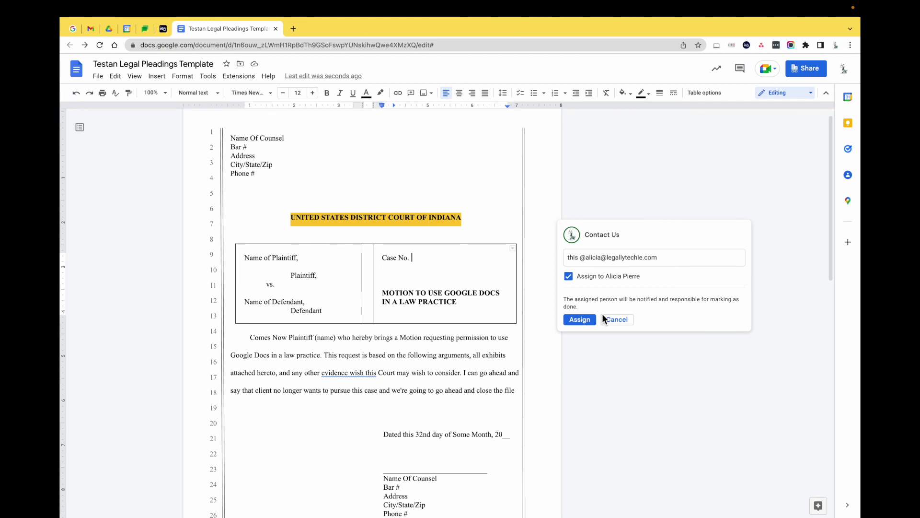
{"action": "left_click", "coordinate": [626, 320]}
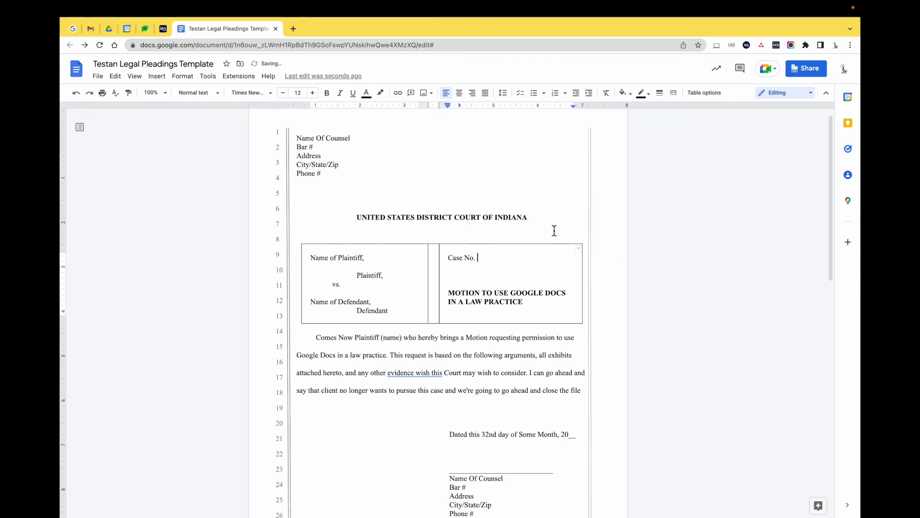
- Show the emoji reactions for the line below the court heading, and switch the document to Suggesting and back to Editing
{"action": "left_click", "coordinate": [631, 229]}
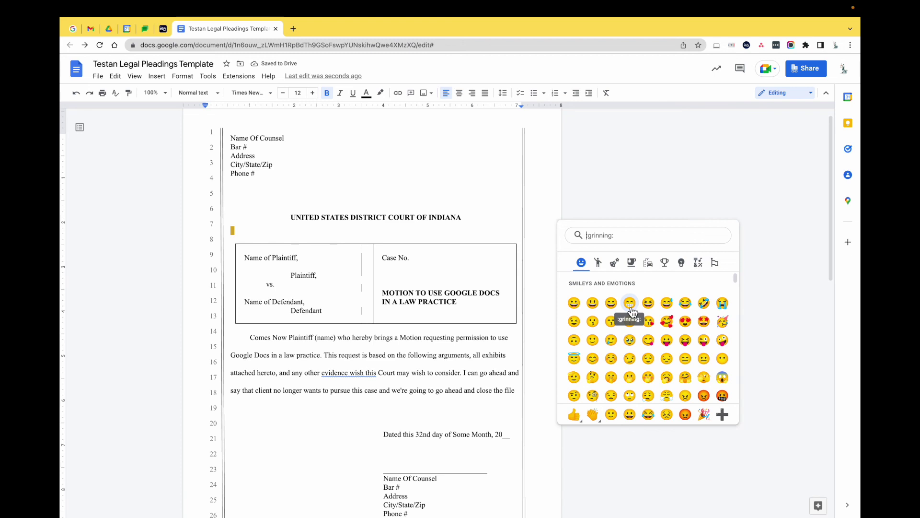
{"action": "left_click", "coordinate": [552, 209]}
{"action": "left_click", "coordinate": [627, 234]}
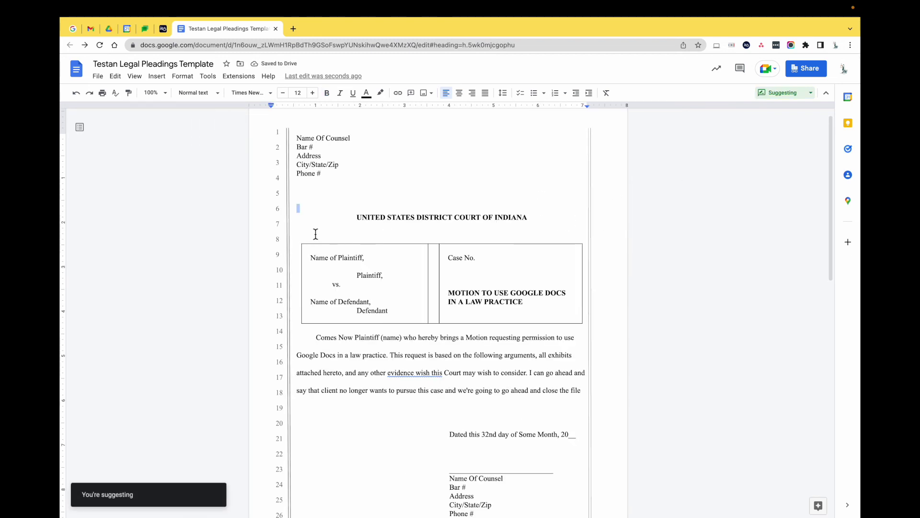
{"action": "left_click", "coordinate": [652, 259]}
{"action": "left_click", "coordinate": [786, 93]}
{"action": "left_click", "coordinate": [786, 111]}
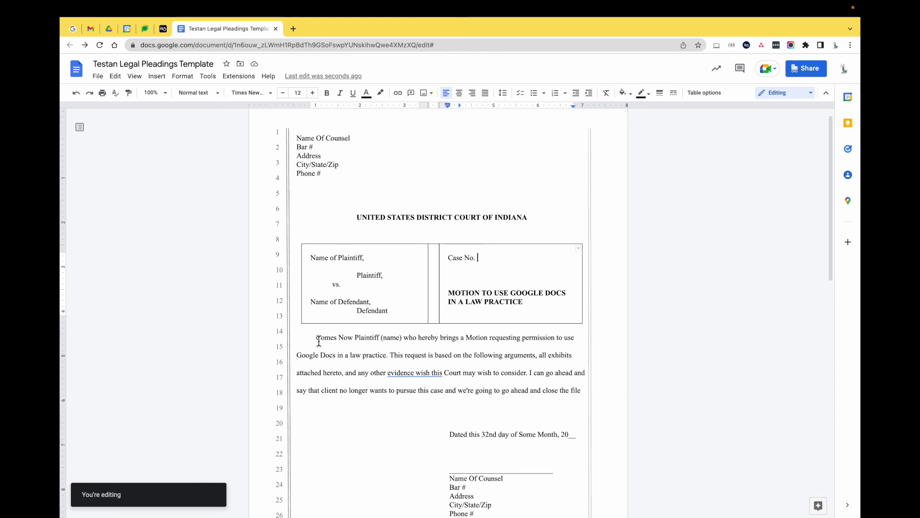
- Show the editors of the phrase "Comes Now Plaintiff (name)" in the opening paragraph
{"action": "left_click_drag", "start_coordinate": [317, 341], "coordinate": [400, 343]}
{"action": "right_click", "coordinate": [400, 342]}
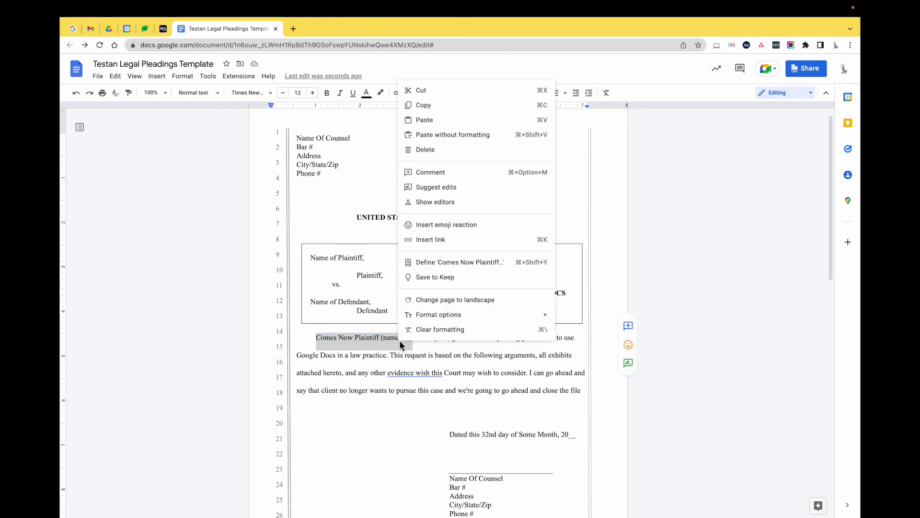
{"action": "left_click", "coordinate": [462, 201]}
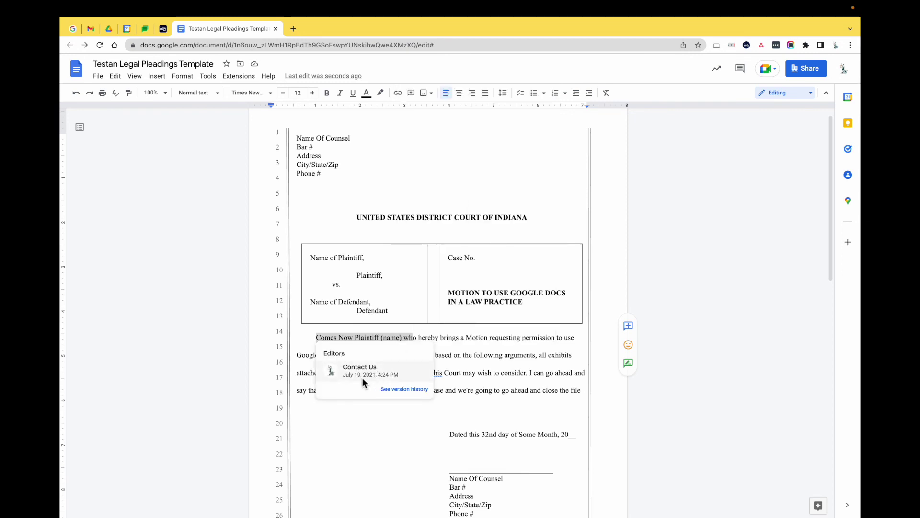
- Check the actions for text in the motion title cell, and show the editors of "Dated this 32nd day of" in the date line
{"action": "left_click_drag", "start_coordinate": [527, 302], "coordinate": [487, 301]}
{"action": "right_click", "coordinate": [487, 301]}
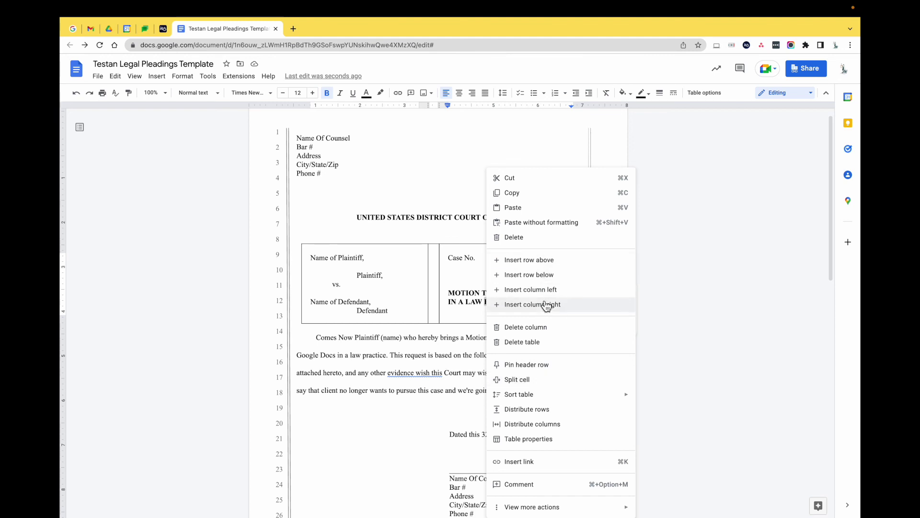
{"action": "left_click", "coordinate": [419, 340]}
{"action": "left_click_drag", "start_coordinate": [519, 435], "coordinate": [455, 435]}
{"action": "right_click", "coordinate": [477, 435]}
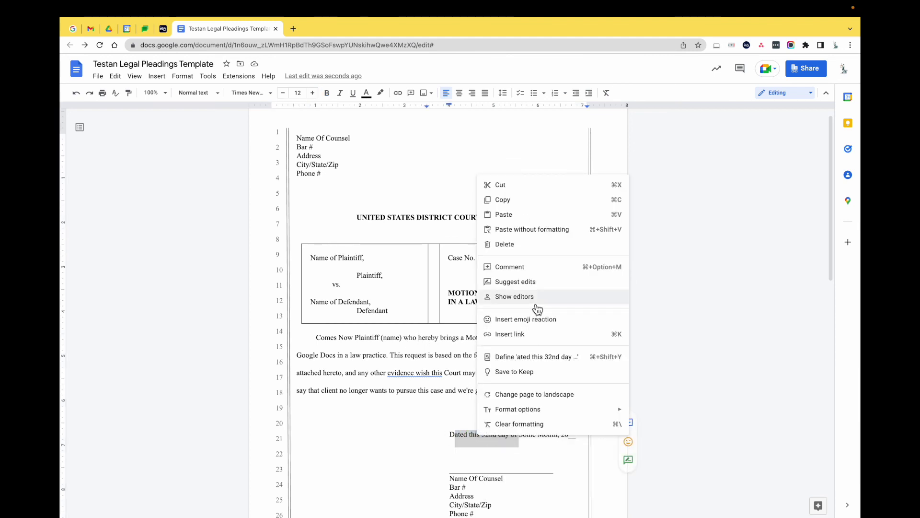
{"action": "left_click", "coordinate": [513, 296]}
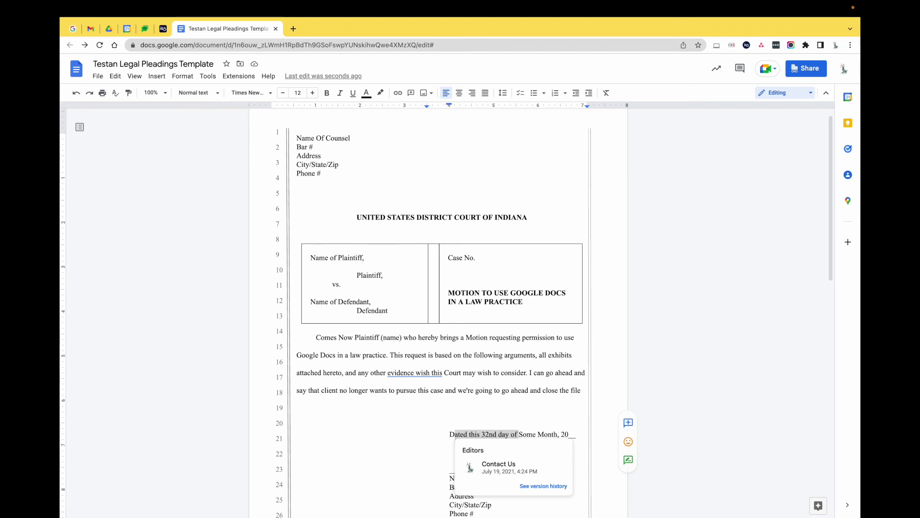
{"action": "scroll", "coordinate": [458, 373], "scroll_direction": "down", "scroll_amount": 3}
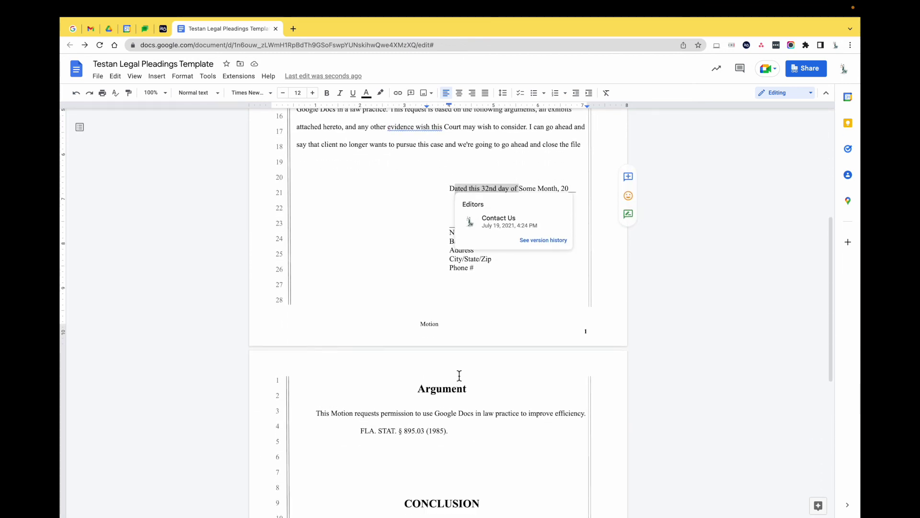
{"action": "scroll", "coordinate": [407, 372], "scroll_direction": "up", "scroll_amount": 6}
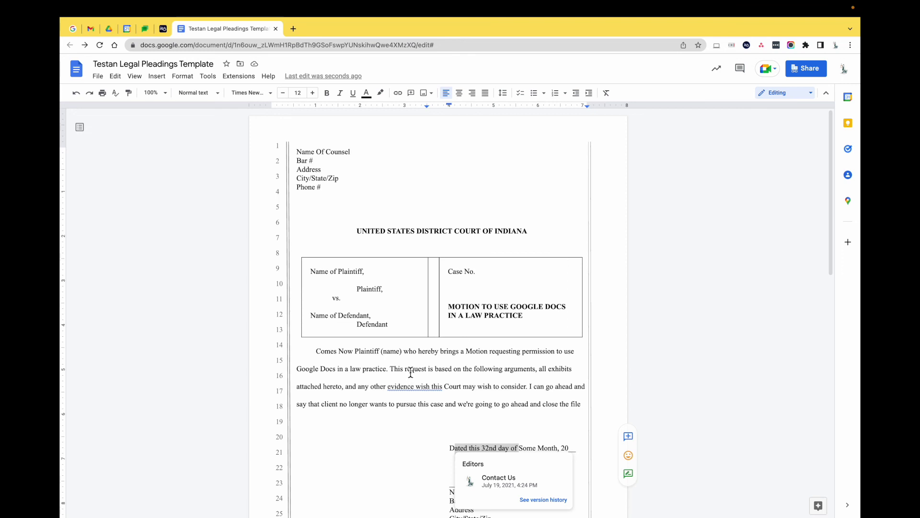
{"action": "scroll", "coordinate": [410, 373], "scroll_direction": "down", "scroll_amount": 3}
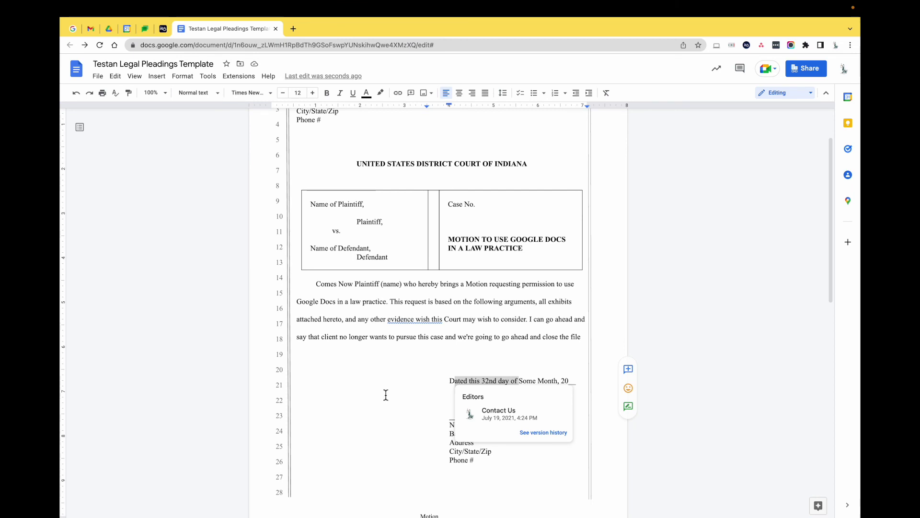